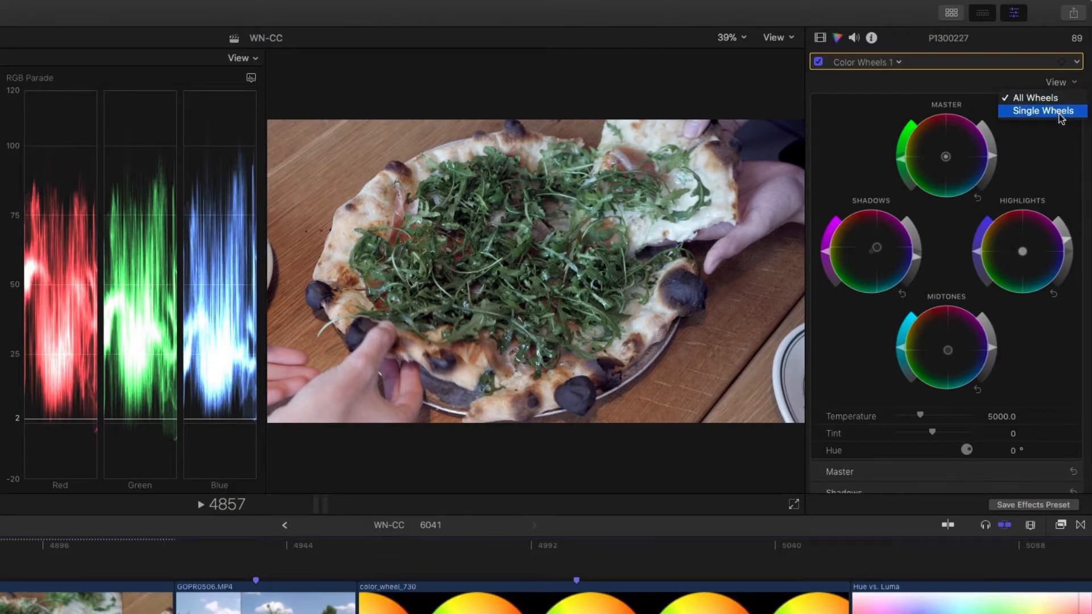
# - Preview the single-wheel layout and a widened color inspector, and restore the All Wheels layout at the original width
pyautogui.click(1061, 112)
pyautogui.moveTo(804, 251); pyautogui.dragTo(475, 232)
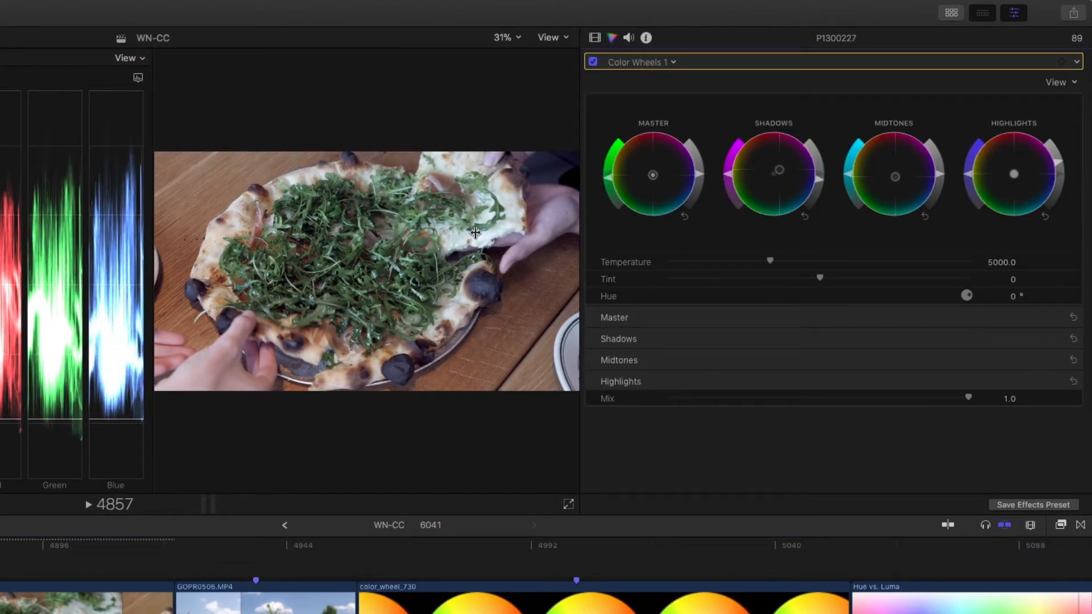
pyautogui.moveTo(475, 232); pyautogui.dragTo(887, 248)
pyautogui.click(1059, 82)
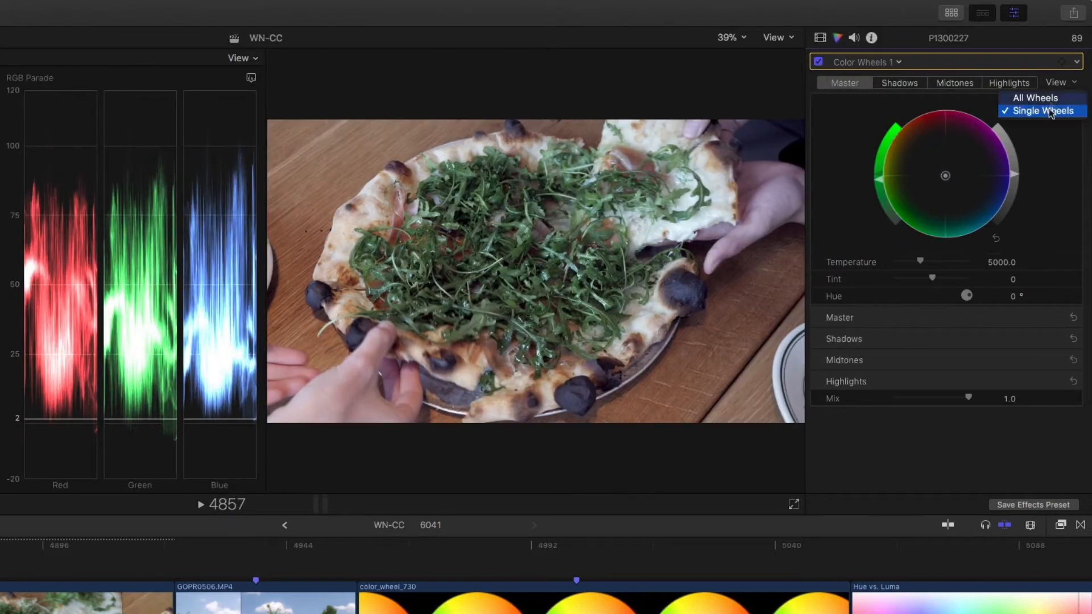
pyautogui.click(1049, 110)
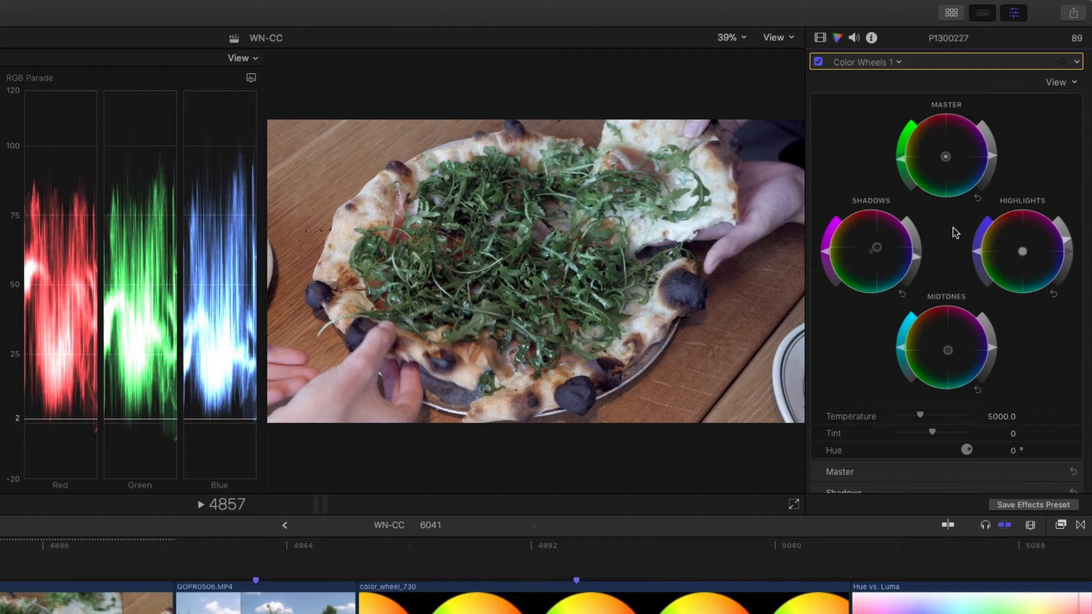
# - Compare the pizza clip with Color Wheels 1 off and on, and add a second Color Wheels correction
pyautogui.click(819, 62)
pyautogui.click(818, 62)
pyautogui.click(900, 63)
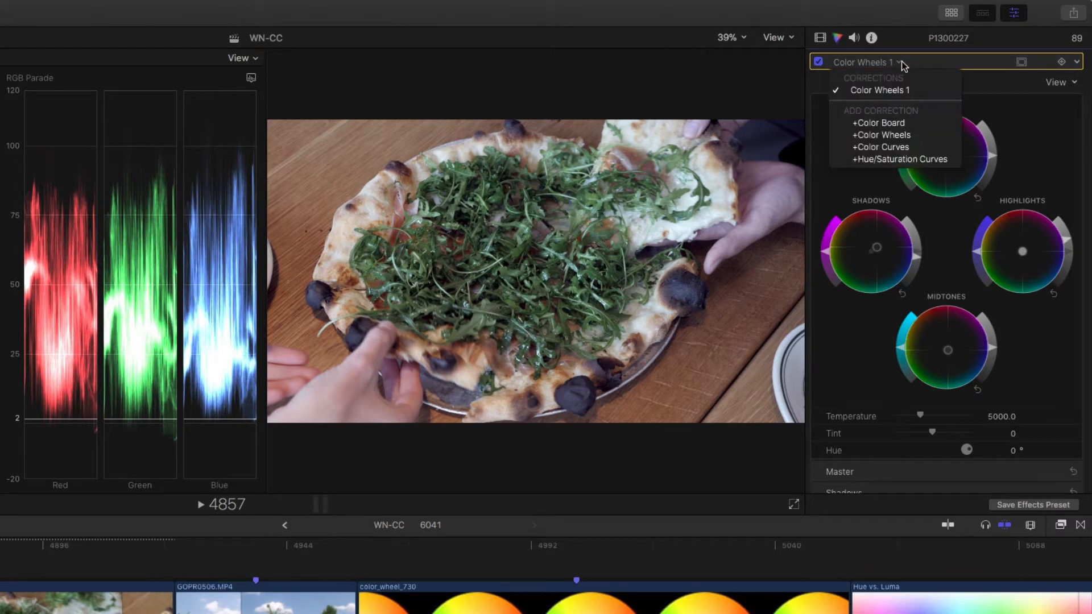
pyautogui.click(916, 140)
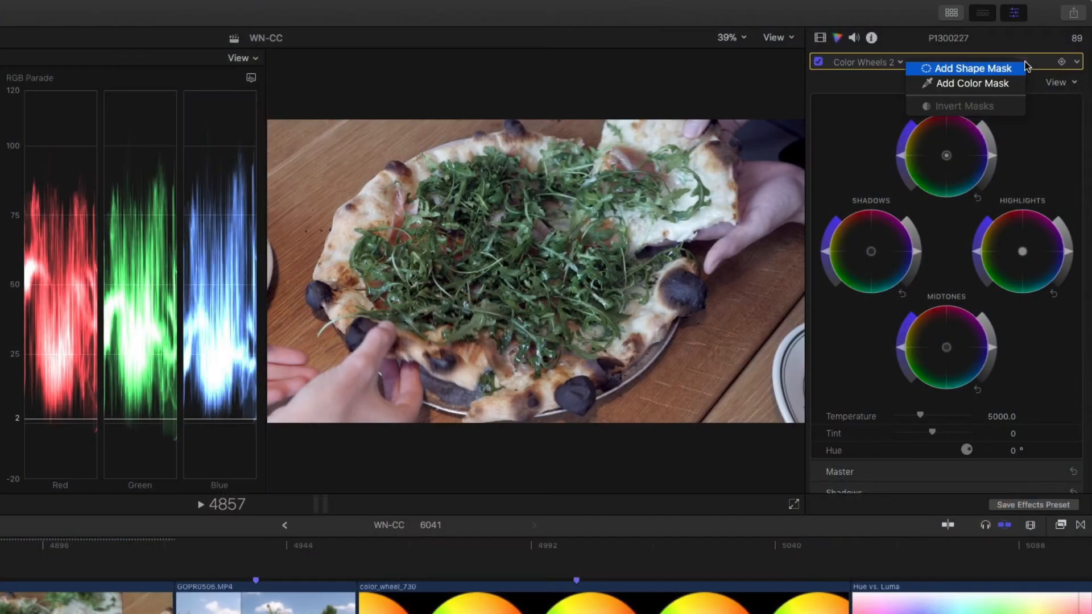
# - Add a color mask to the new correction by sampling the green arugula on the pizza
pyautogui.click(1010, 85)
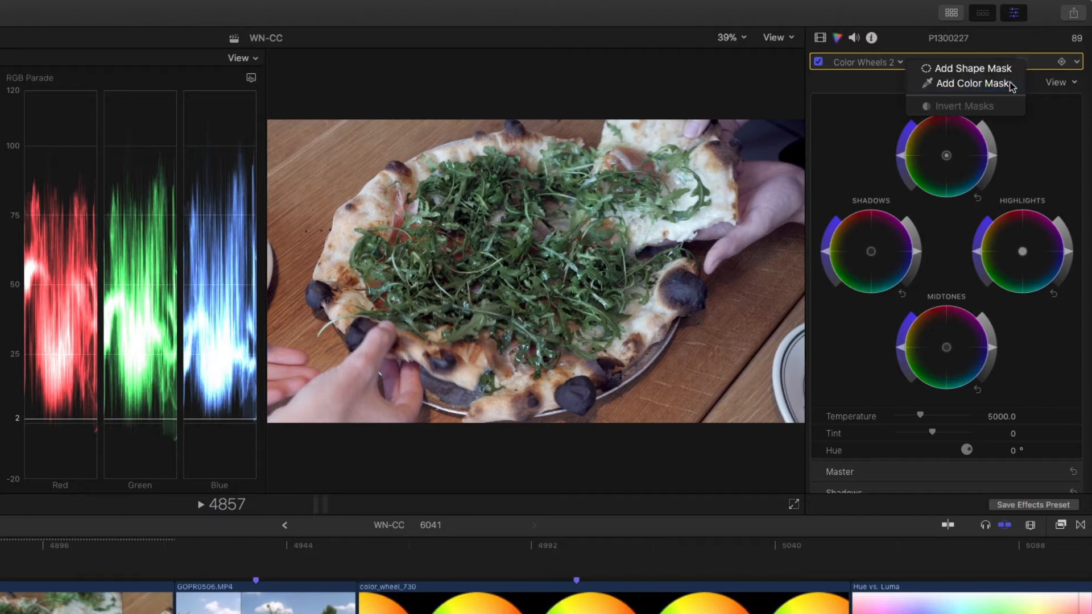
pyautogui.click(519, 251)
pyautogui.moveTo(513, 259); pyautogui.dragTo(520, 249)
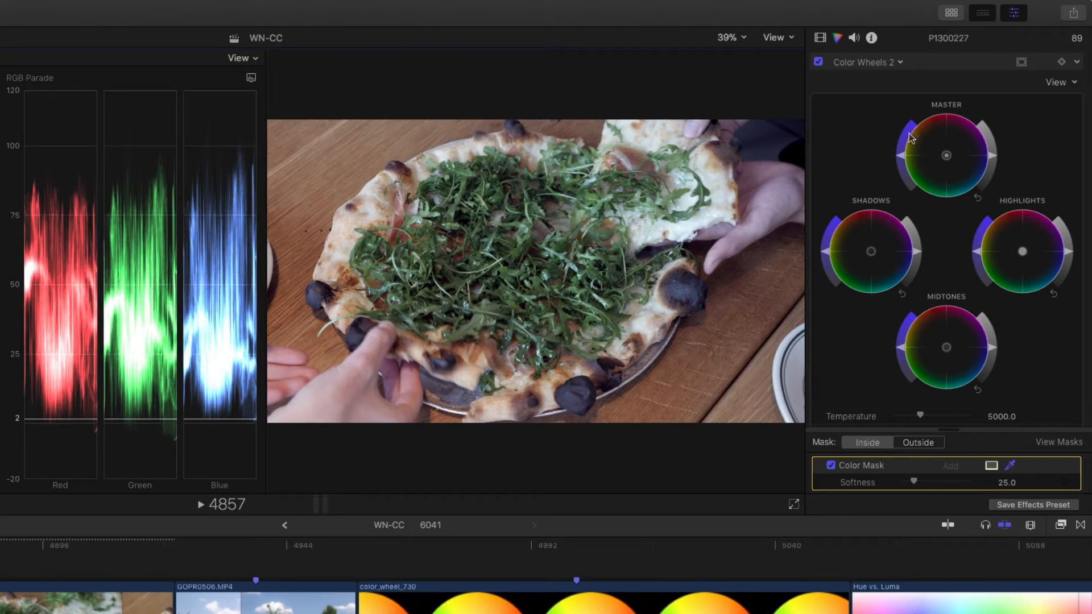
# - Boost the masked greens' Master saturation with a mask softness of 5.0, and compare the correction off and on
pyautogui.moveTo(904, 153)
pyautogui.mouseDown()
pyautogui.moveTo(909, 132)
pyautogui.moveTo(905, 146)
pyautogui.mouseUp()
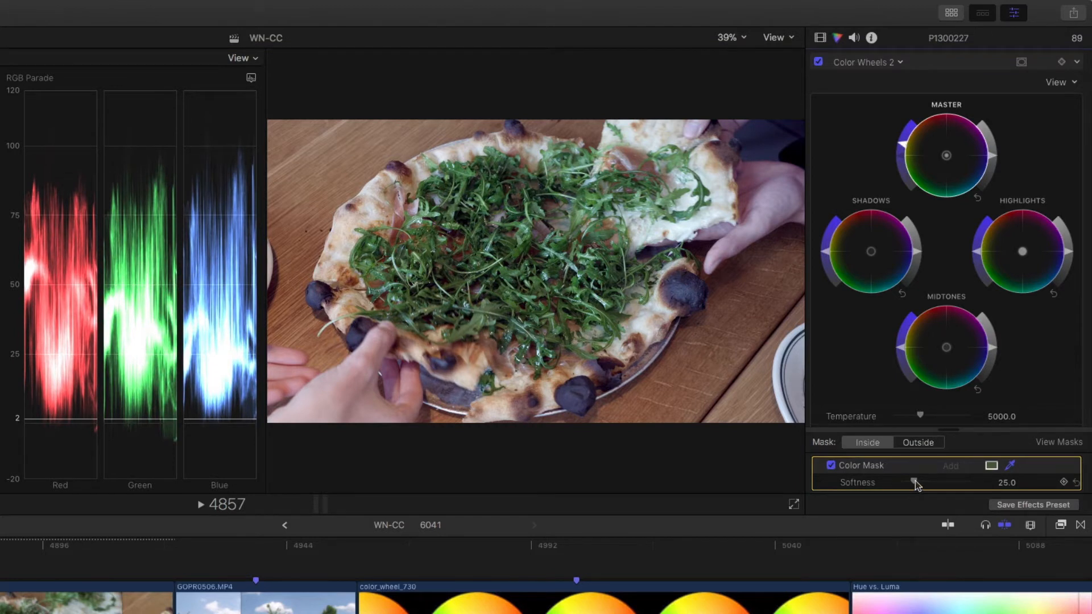
pyautogui.moveTo(913, 482); pyautogui.dragTo(897, 484)
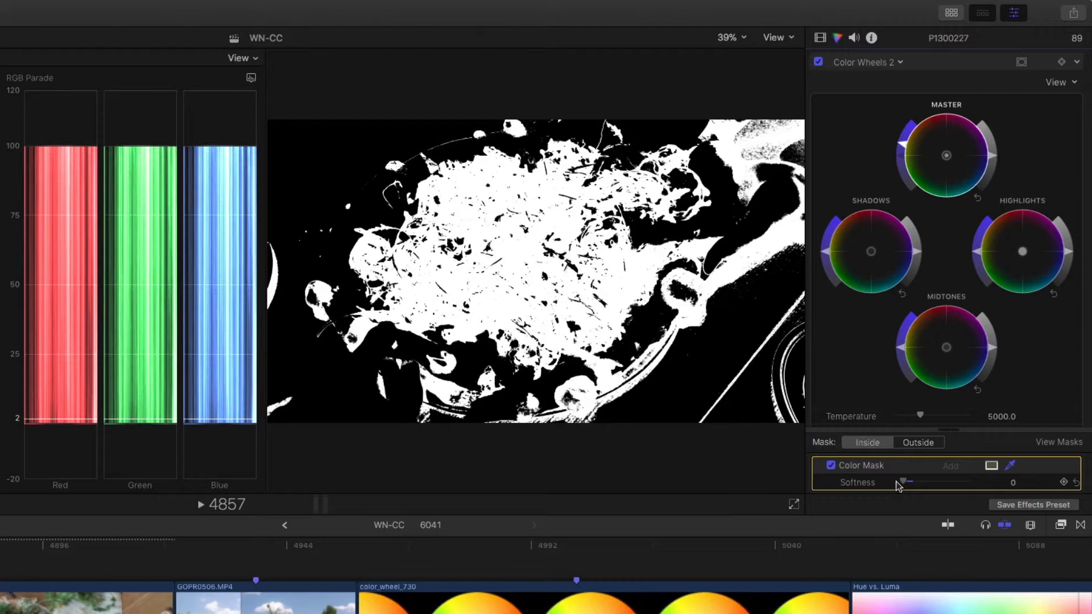
pyautogui.moveTo(899, 484); pyautogui.dragTo(908, 484)
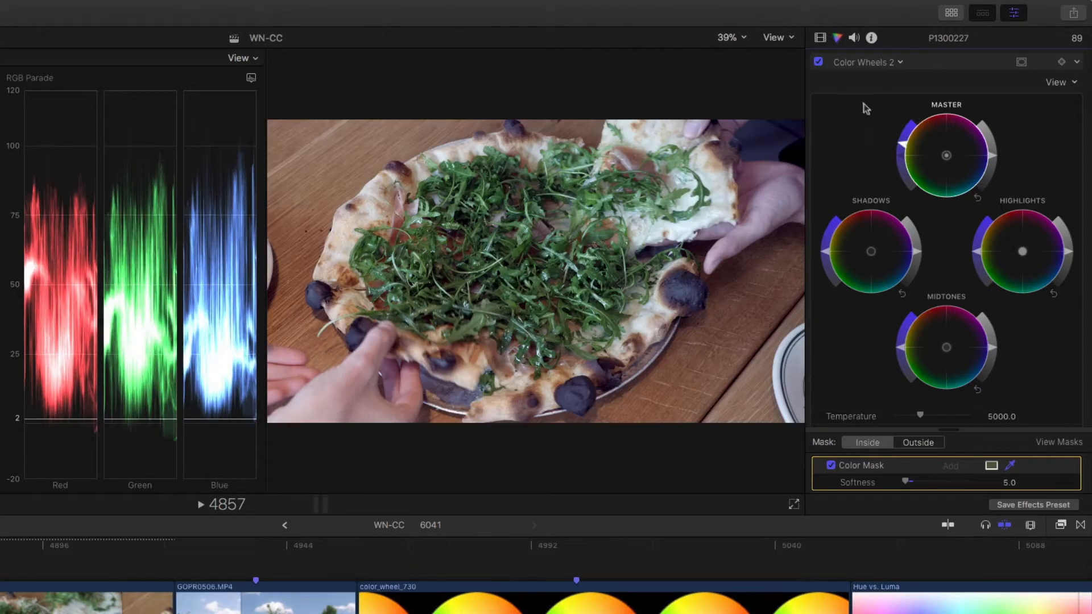
pyautogui.click(818, 61)
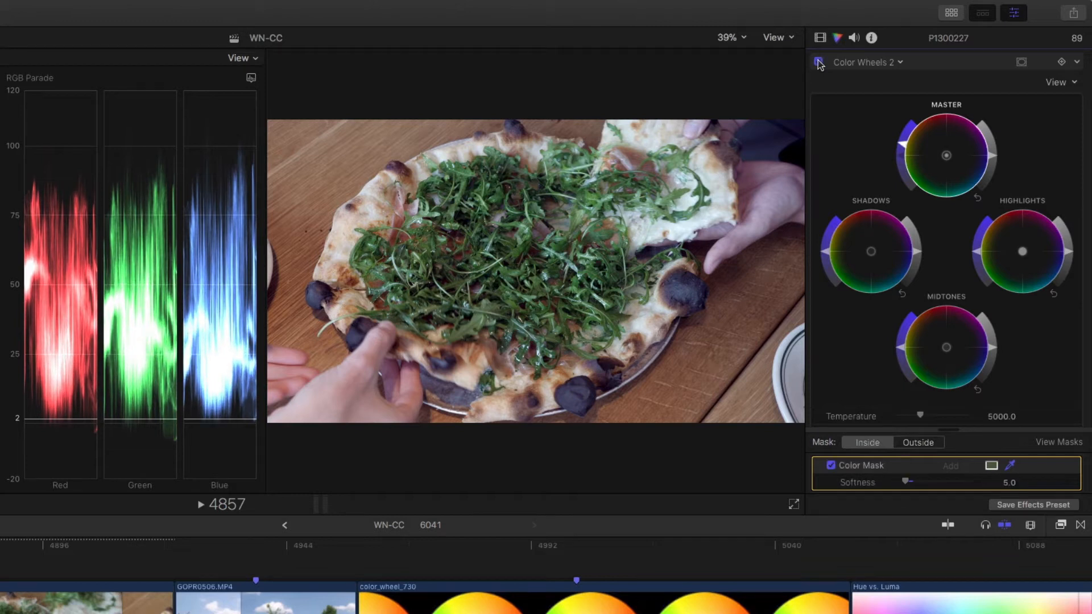
pyautogui.click(818, 61)
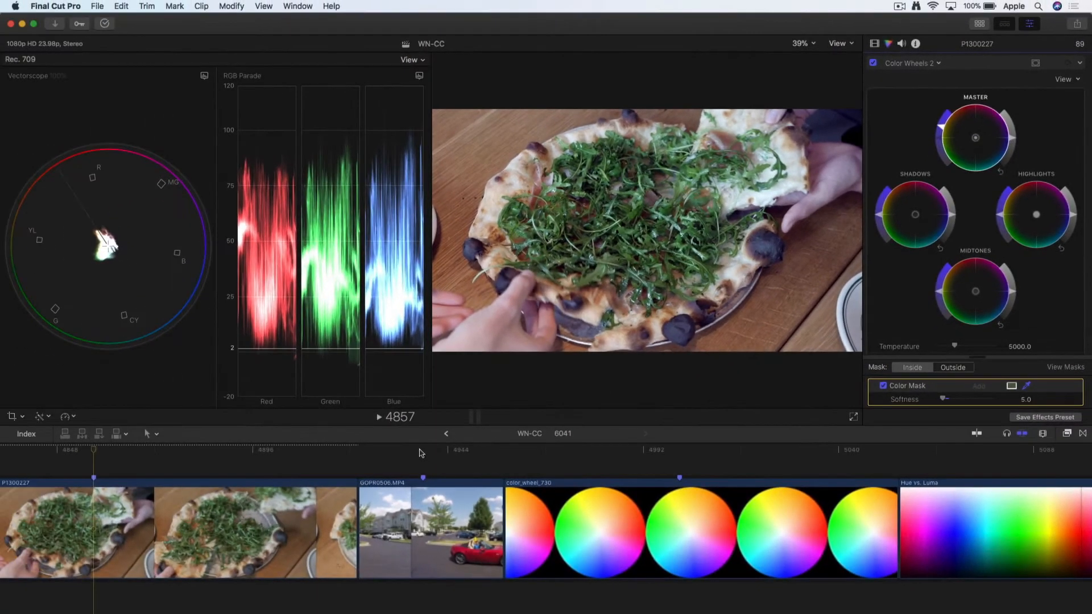
# - Create a Color Wheels correction on the GOPR0506.MP4 car clip by lowering Master brightness slightly, and reset the Master wheel
pyautogui.click(252, 552)
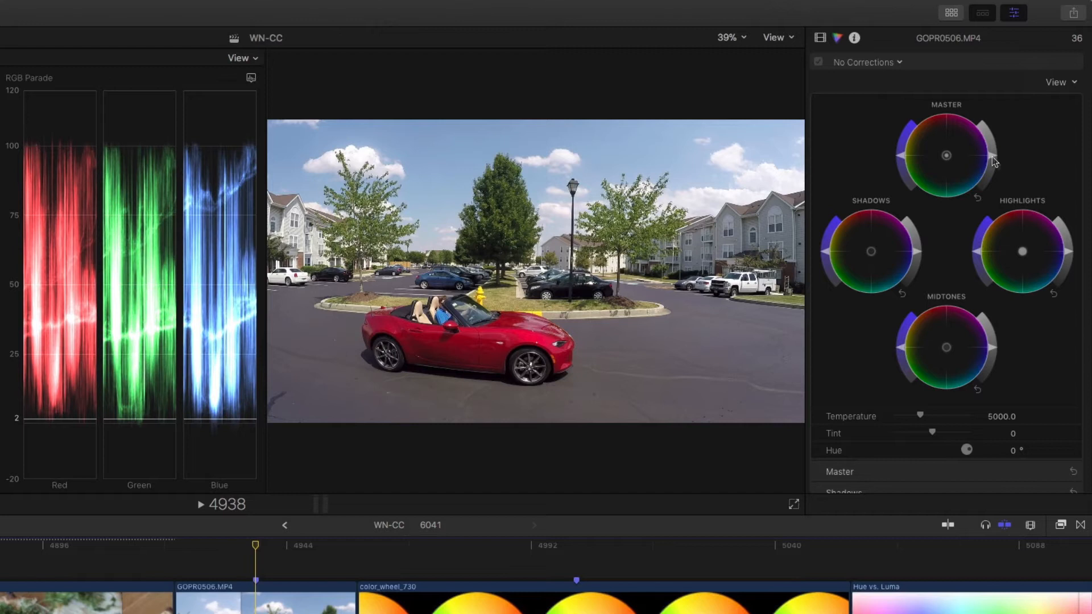
pyautogui.moveTo(992, 159); pyautogui.dragTo(988, 177)
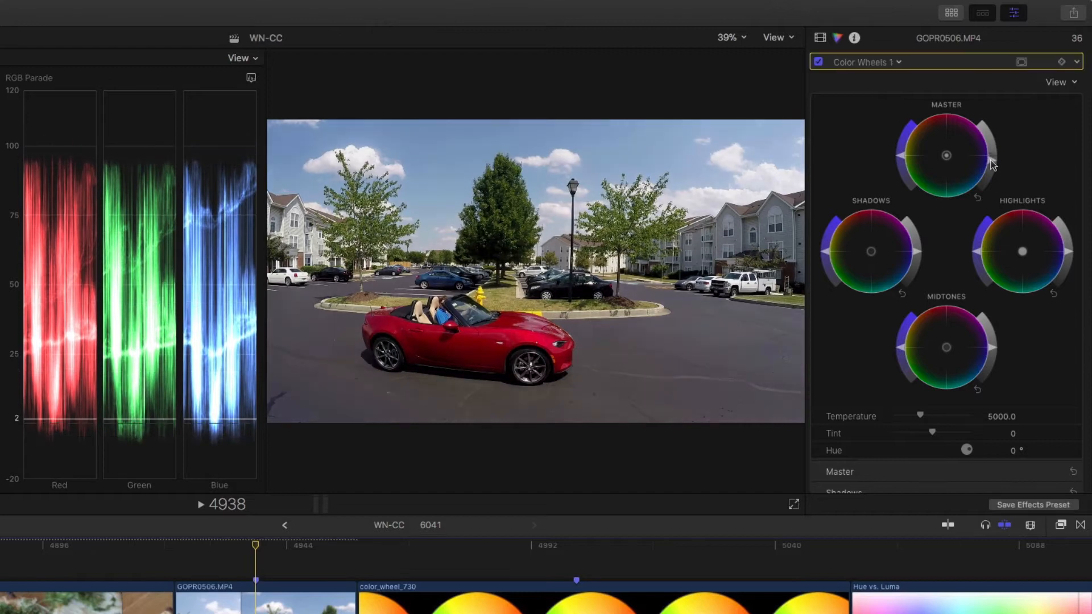
pyautogui.click(978, 199)
# - Add a color mask to the car clip's correction by sampling shades of the car's red paint
pyautogui.click(1022, 62)
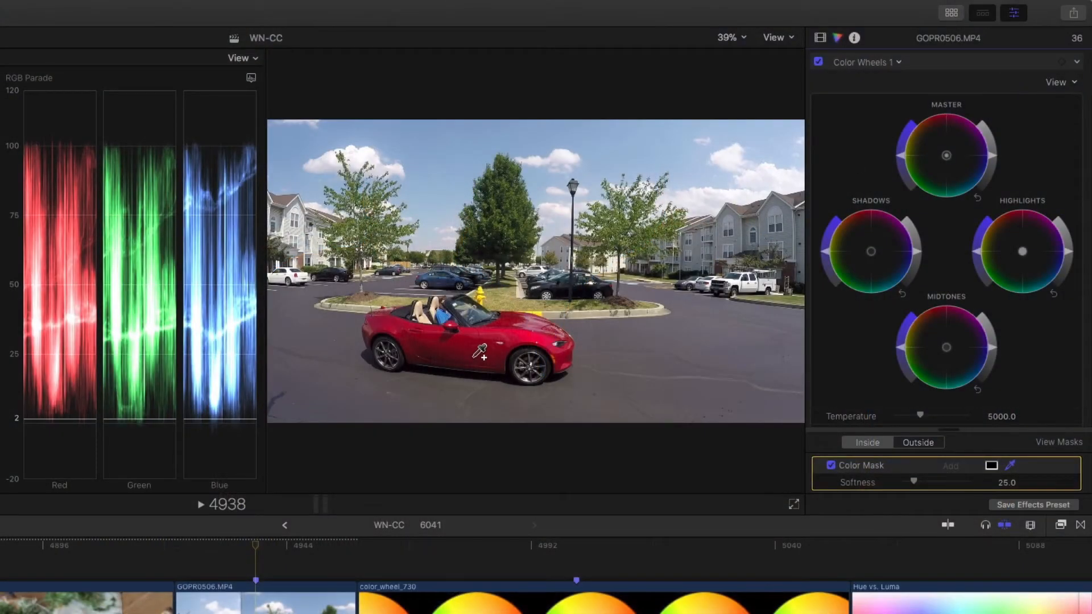
pyautogui.click(474, 357)
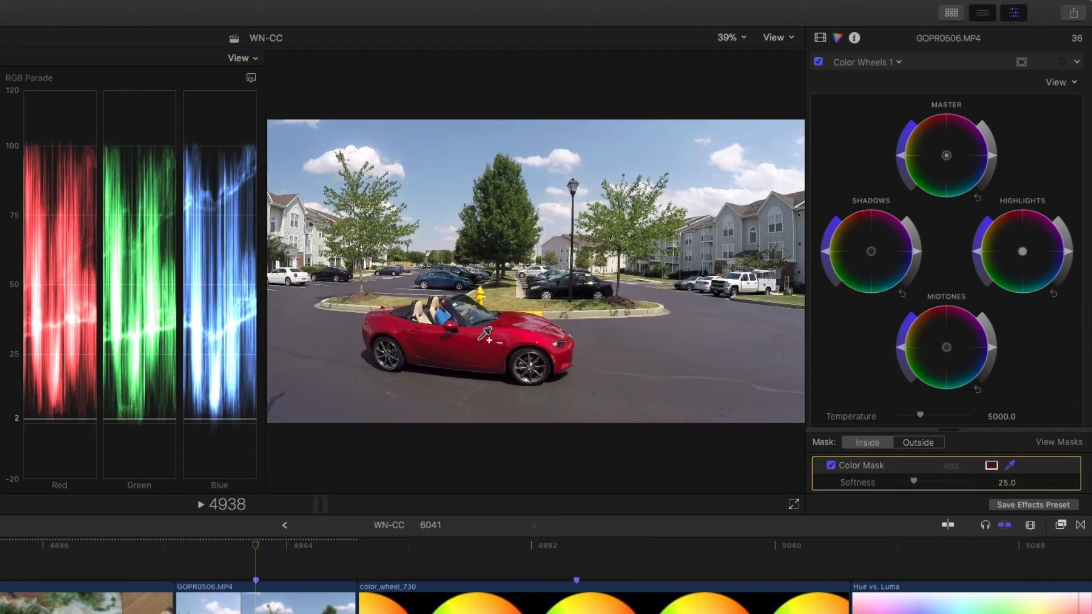
pyautogui.moveTo(479, 339)
pyautogui.mouseDown()
pyautogui.moveTo(475, 354)
pyautogui.moveTo(483, 344)
pyautogui.moveTo(474, 342)
pyautogui.moveTo(532, 320)
pyautogui.mouseUp()
# - Try out Master saturation on the masked red car and reduce the Color Mask softness to 4.0
pyautogui.moveTo(903, 159)
pyautogui.mouseDown()
pyautogui.moveTo(908, 183)
pyautogui.moveTo(904, 123)
pyautogui.moveTo(899, 152)
pyautogui.mouseUp()
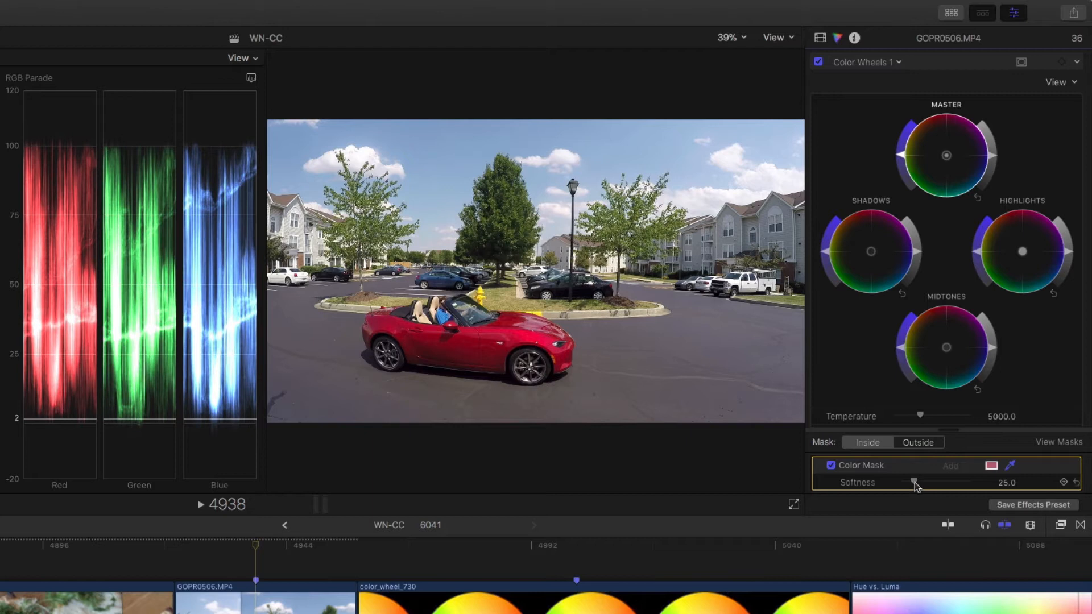
pyautogui.moveTo(914, 482); pyautogui.dragTo(905, 483)
# - Disable the car clip's Color Wheels correction and add a Hue/Saturation Curves correction
pyautogui.click(818, 64)
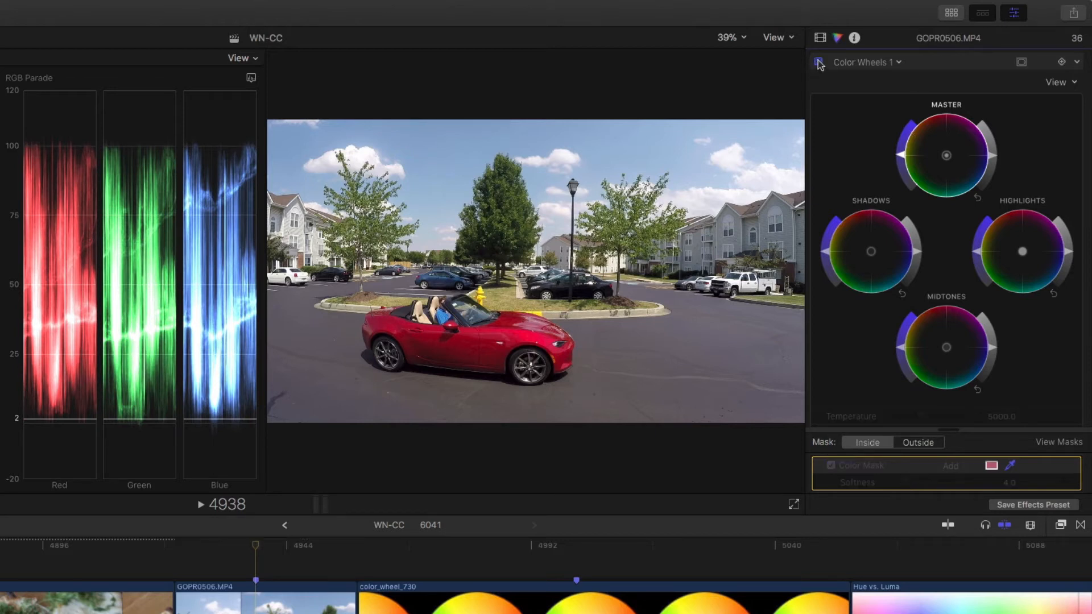
pyautogui.click(866, 62)
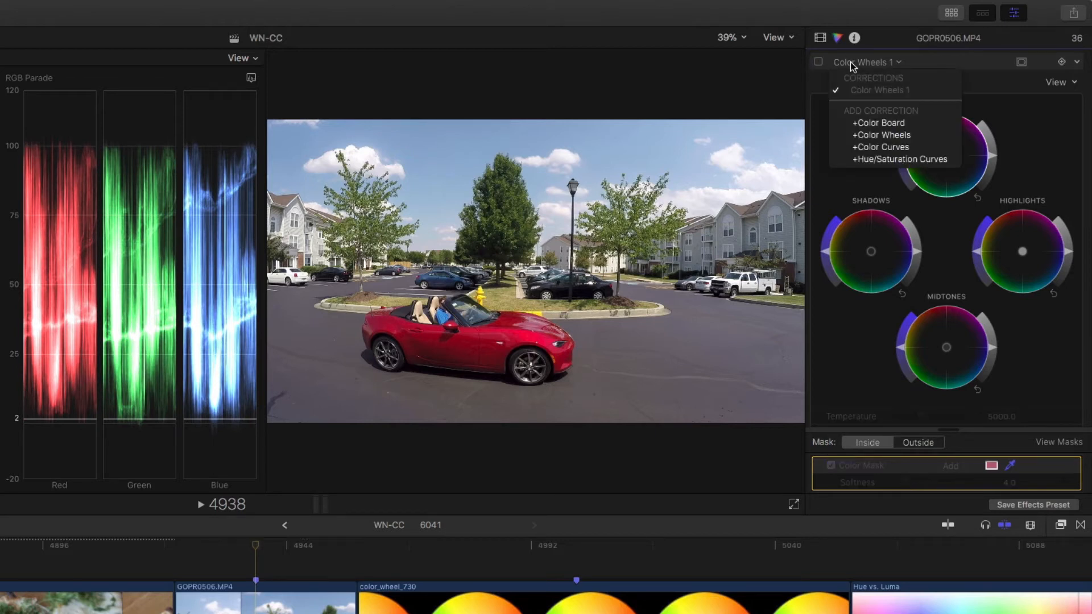
pyautogui.click(911, 160)
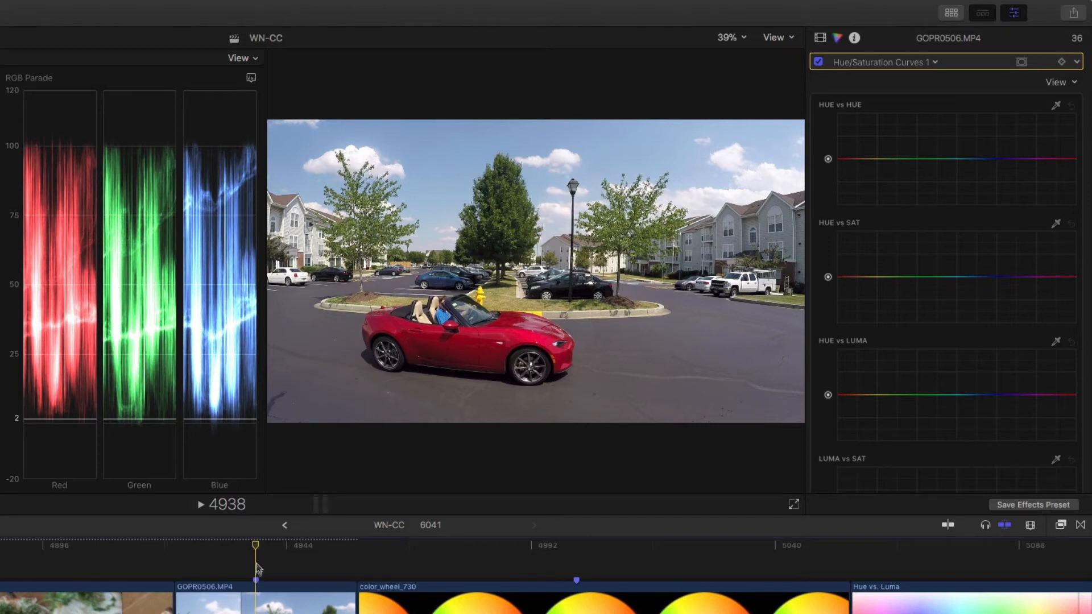
# - Sample the car's red for the Hue vs Hue curve and raise its red control point to turn the car purple
pyautogui.click(1056, 106)
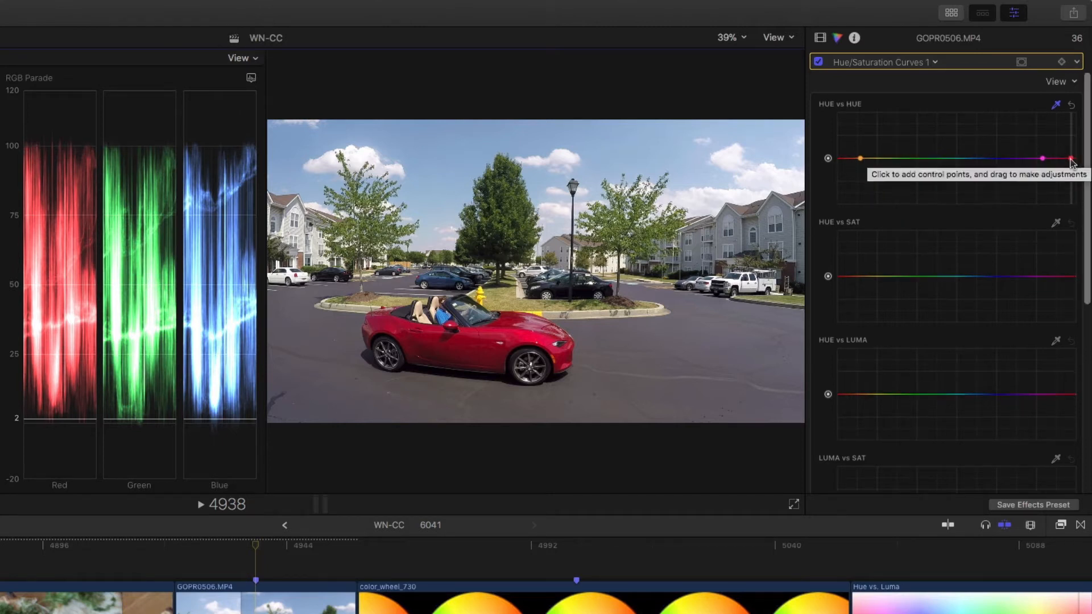
pyautogui.moveTo(1072, 161); pyautogui.dragTo(1072, 146)
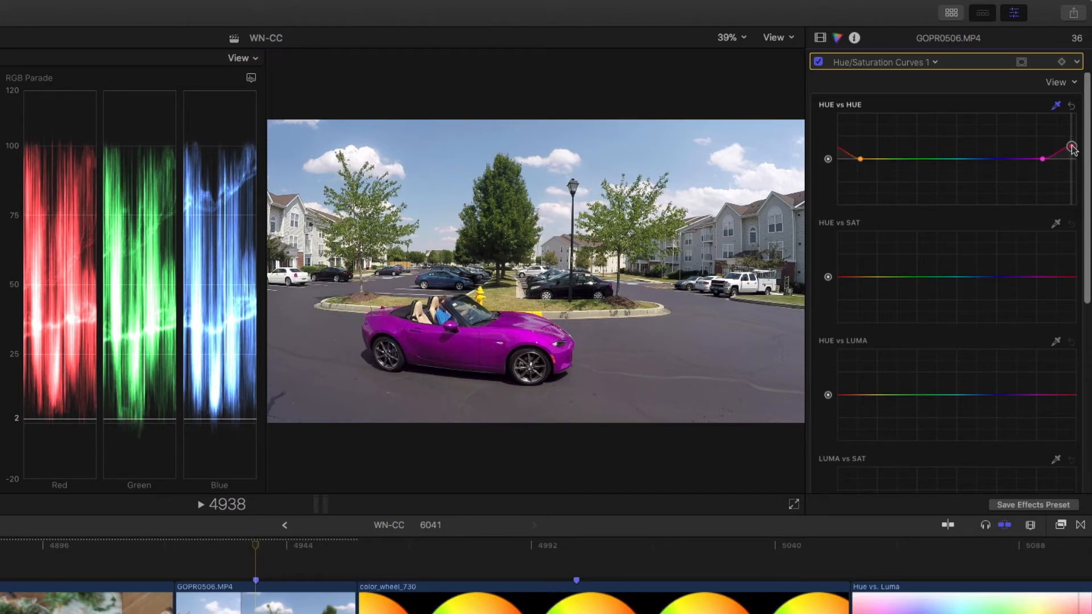
pyautogui.moveTo(1073, 142)
pyautogui.mouseDown()
pyautogui.moveTo(1073, 129)
pyautogui.moveTo(1072, 141)
pyautogui.mouseUp()
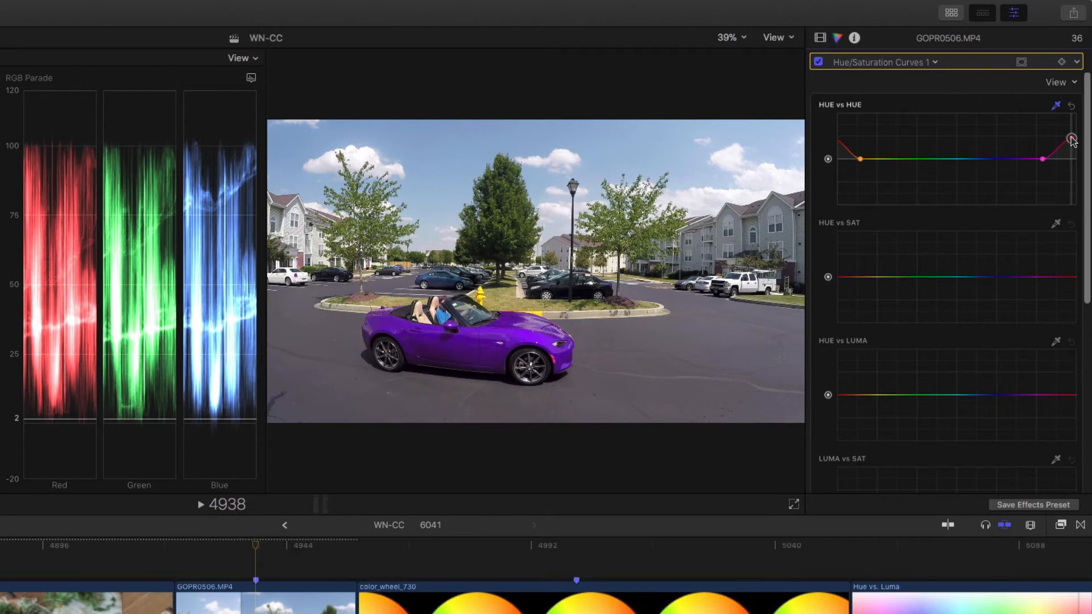
pyautogui.scroll(-1, 966, 148)
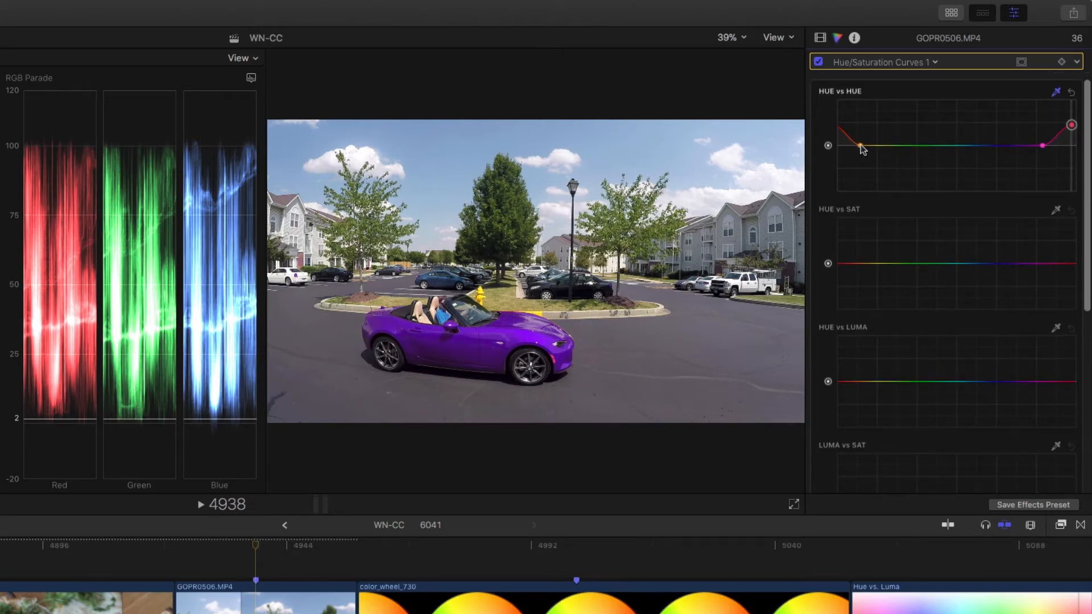
pyautogui.moveTo(861, 146); pyautogui.dragTo(860, 148)
pyautogui.scroll(-1, 860, 150)
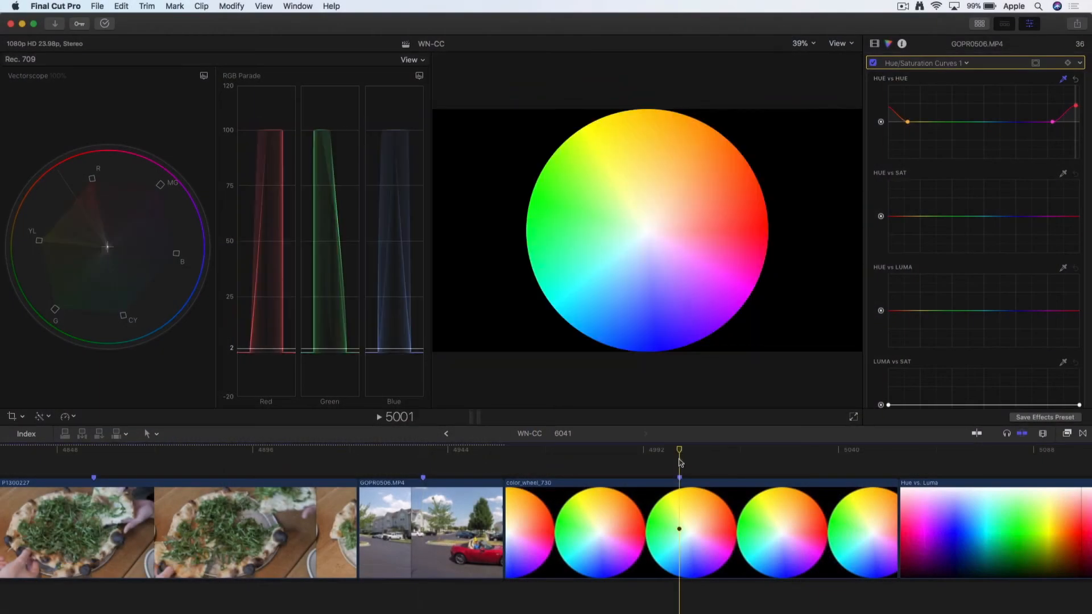
# - Create a Color Wheels correction on the color_wheel_730 clip by lowering Master brightness slightly, and reset the Master wheel
pyautogui.click(680, 452)
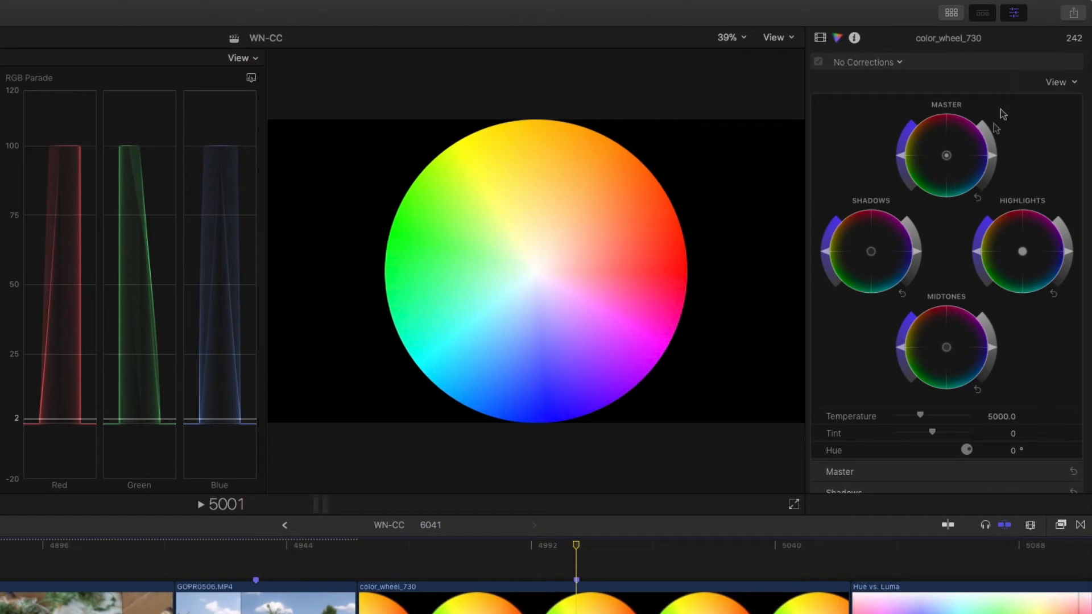
pyautogui.moveTo(992, 156); pyautogui.dragTo(993, 161)
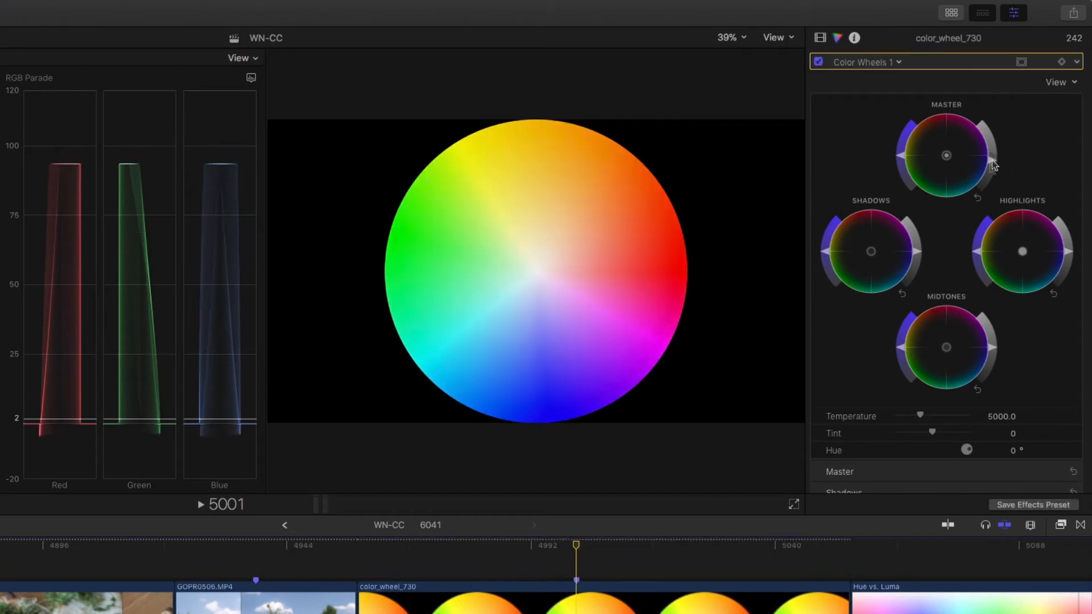
pyautogui.click(978, 197)
# - Add a color mask to the color_wheel_730 correction by sampling a small range in the green area of the wheel
pyautogui.click(1022, 63)
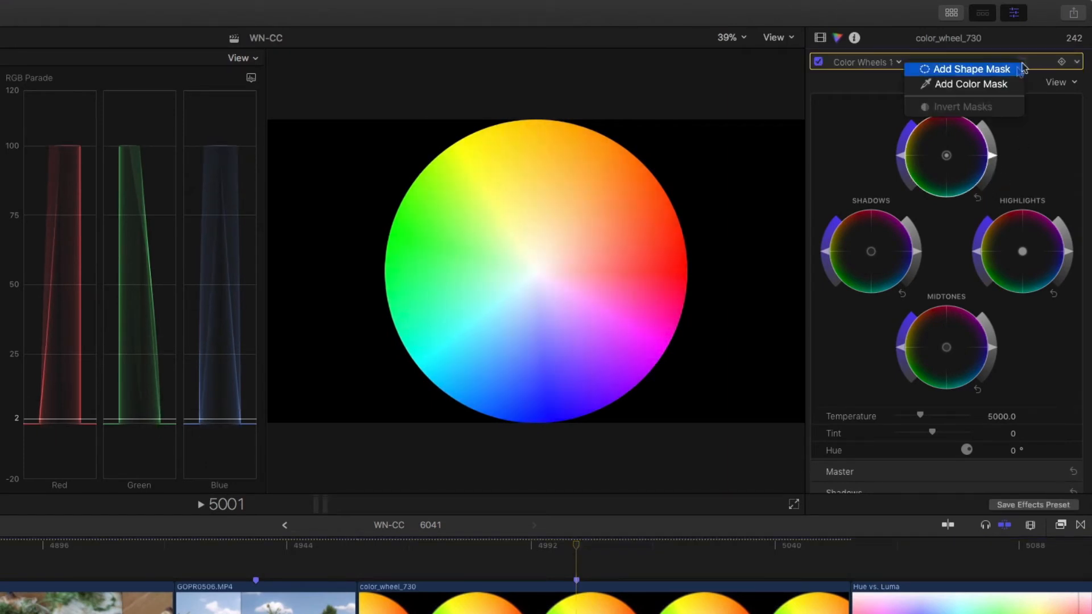
pyautogui.click(1004, 85)
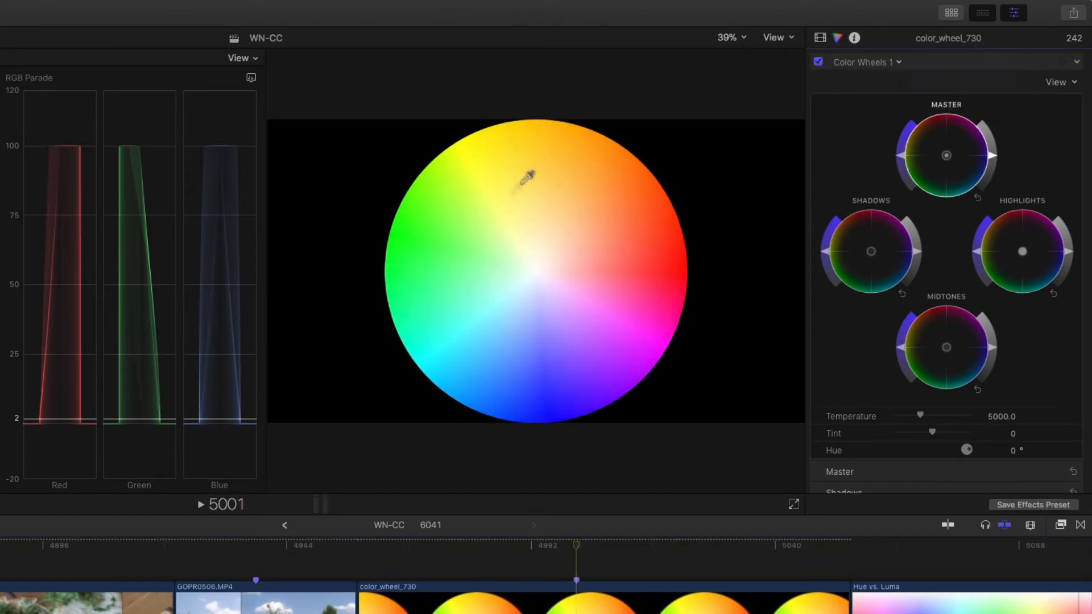
pyautogui.click(465, 243)
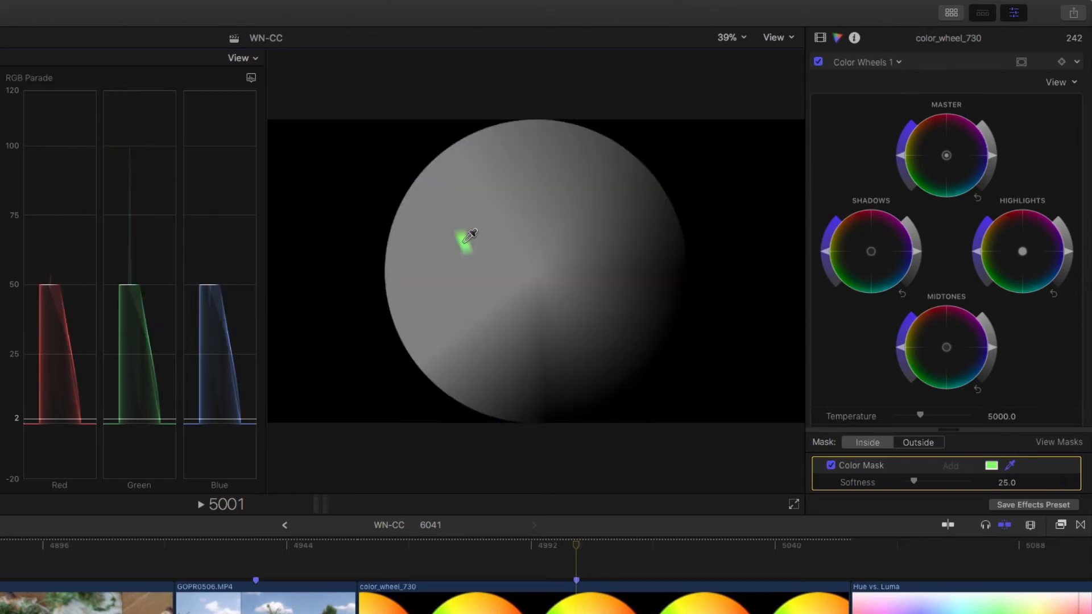
pyautogui.moveTo(469, 234)
pyautogui.mouseDown()
pyautogui.moveTo(453, 231)
pyautogui.moveTo(470, 229)
pyautogui.mouseUp()
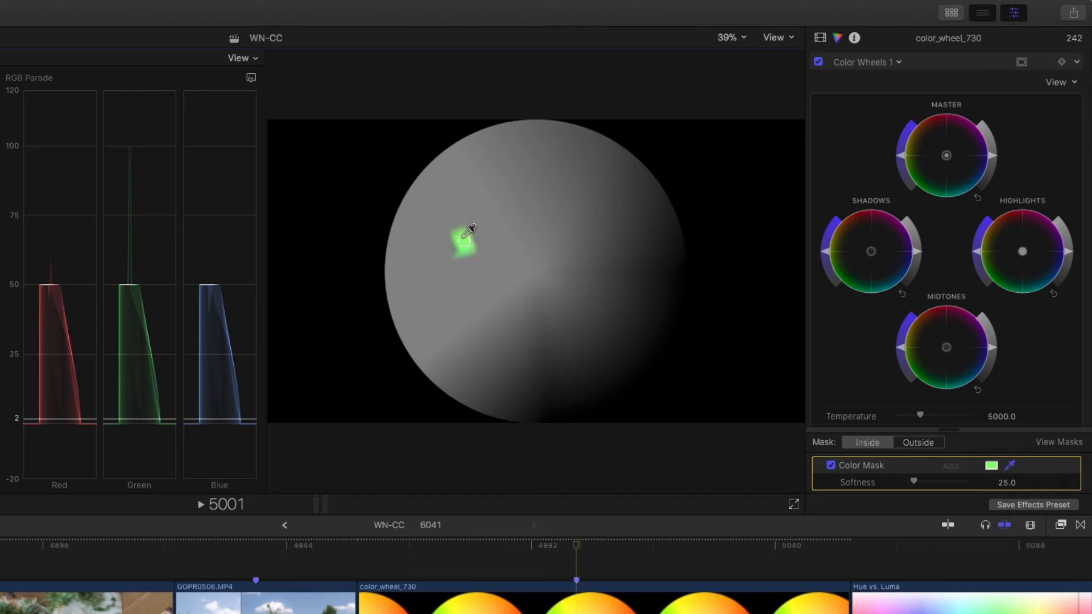
pyautogui.moveTo(470, 229); pyautogui.dragTo(453, 224)
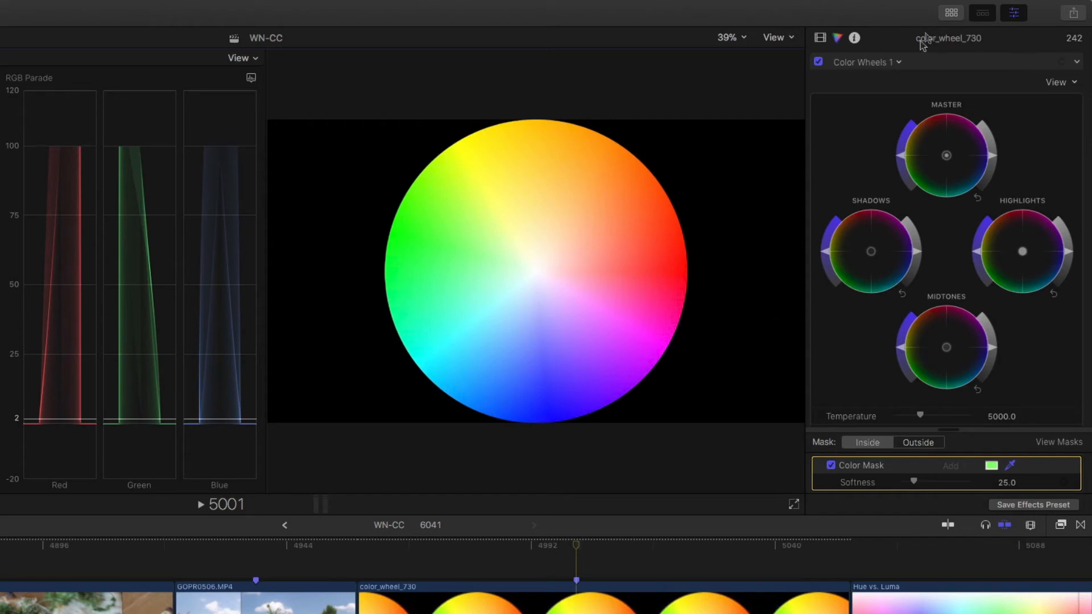
# - Add a Hue/Saturation Curves correction to color_wheel_730 and sample the wheel's green for the Hue vs Hue curve
pyautogui.click(898, 62)
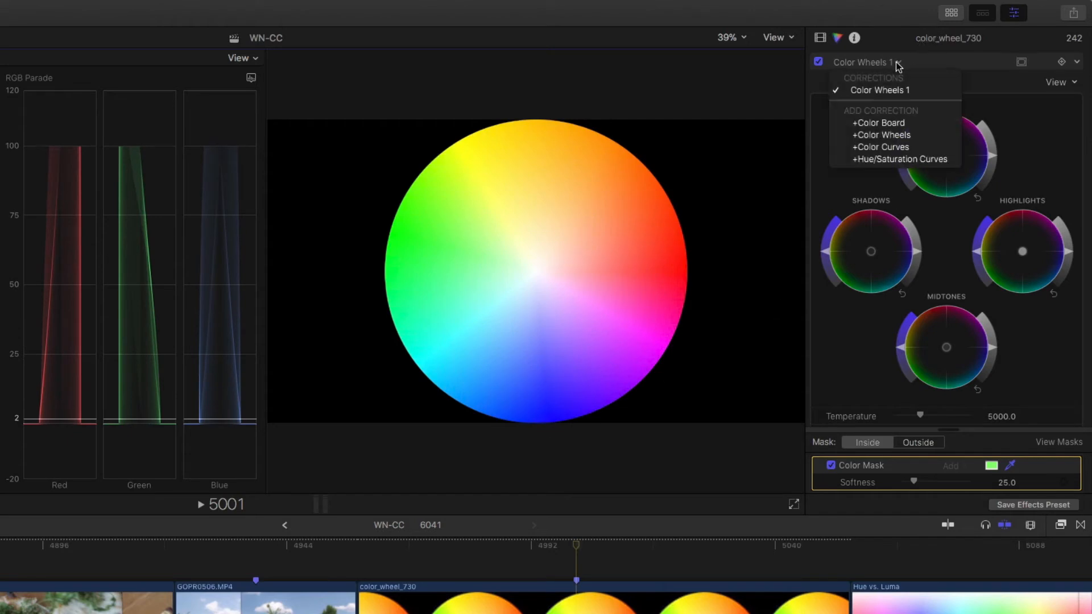
pyautogui.click(913, 161)
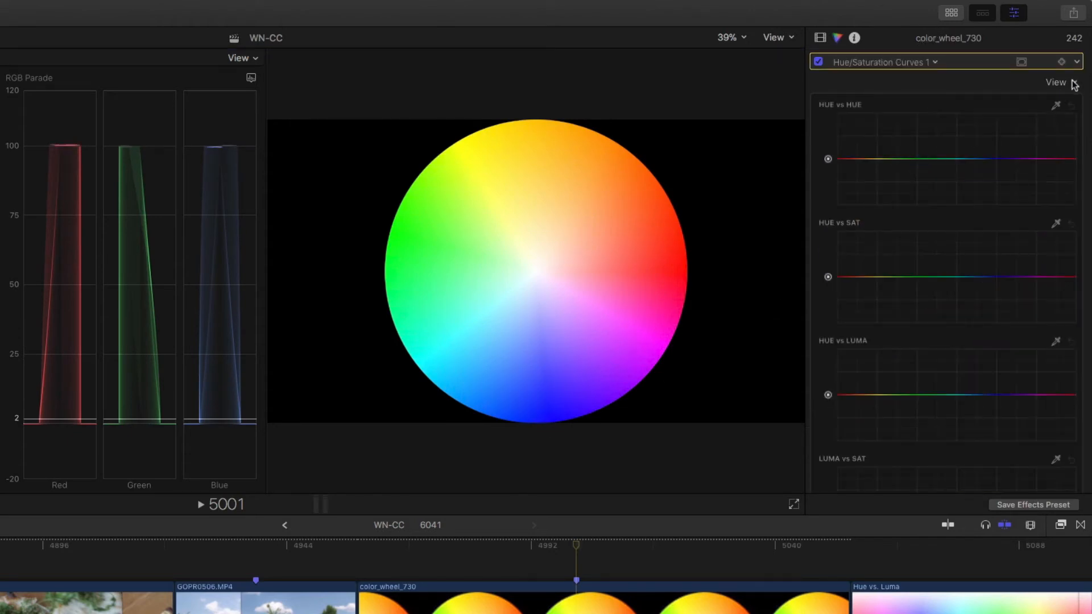
pyautogui.click(1055, 106)
pyautogui.moveTo(454, 239); pyautogui.dragTo(445, 235)
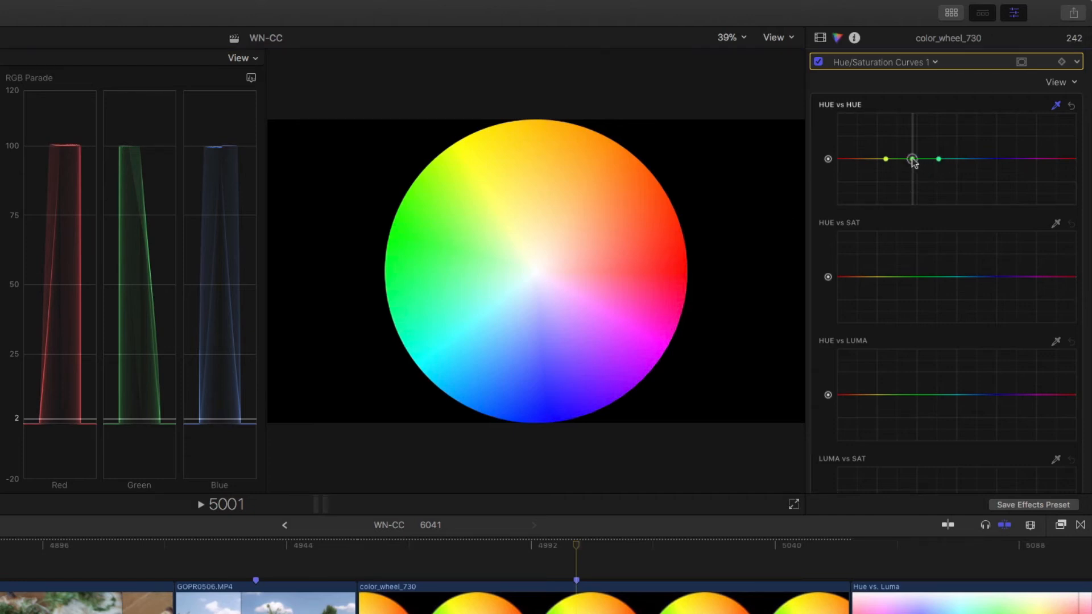
# - Raise the green control point on color_wheel_730's Hue vs Hue curve and move both side points inward to narrow the affected range
pyautogui.moveTo(913, 159); pyautogui.dragTo(916, 126)
pyautogui.scroll(-1, 899, 151)
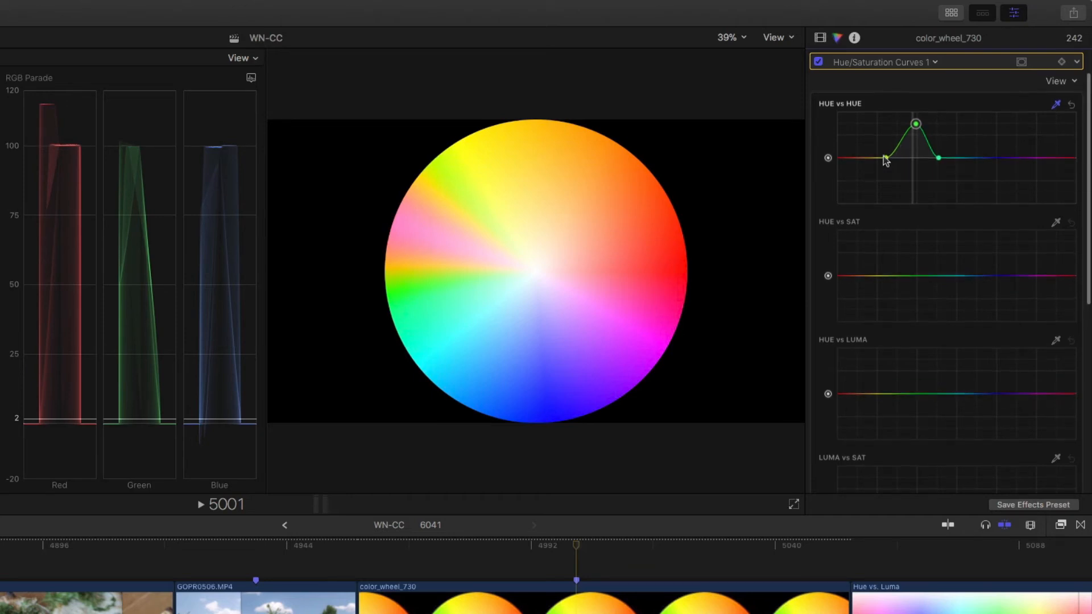
pyautogui.moveTo(888, 157); pyautogui.dragTo(930, 160)
pyautogui.scroll(-2, 930, 159)
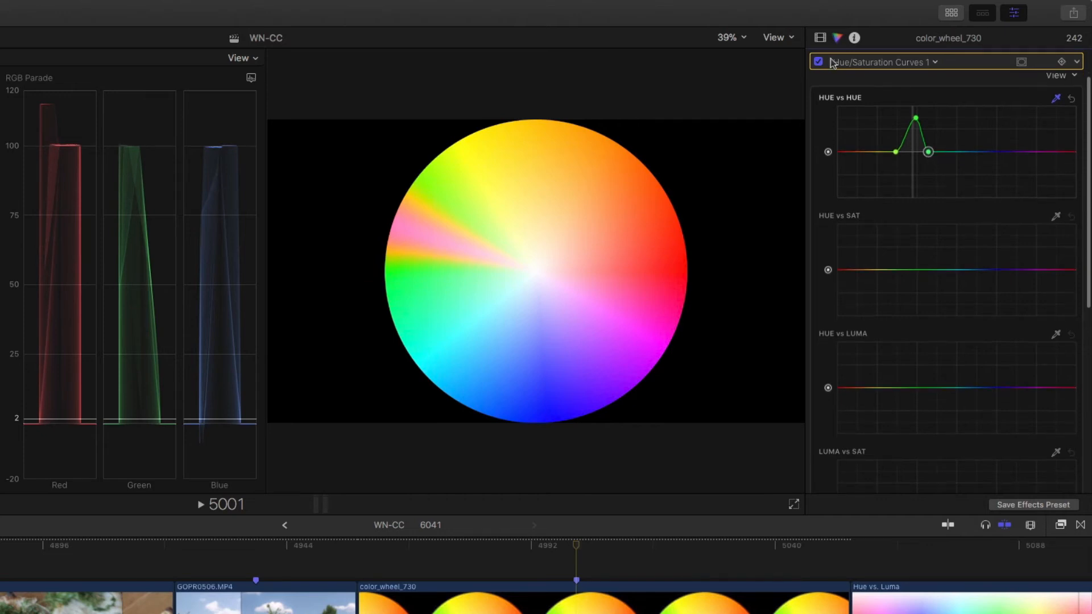
# - Switch off Hue/Saturation Curves 1 on the color_wheel_730 clip and slightly raise the Color Wheels color mask's Softness
pyautogui.click(821, 39)
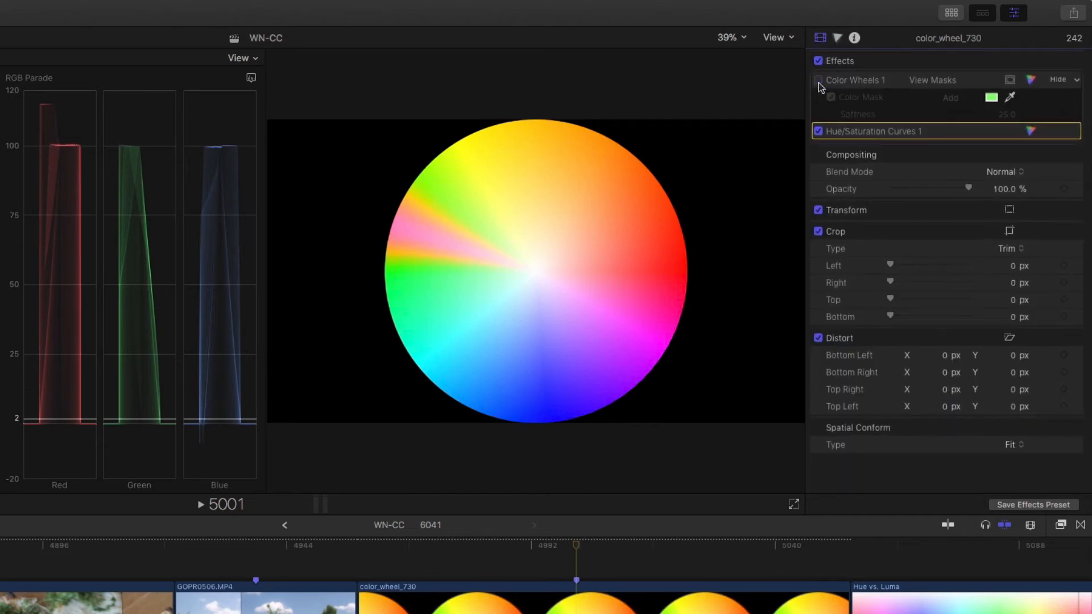
pyautogui.click(831, 96)
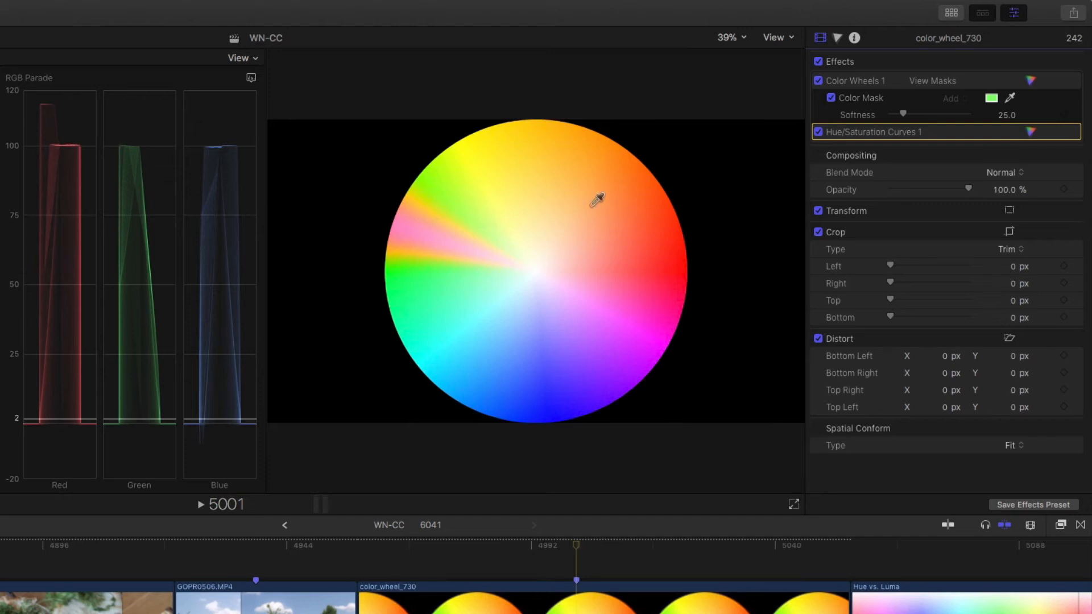
pyautogui.click(818, 132)
pyautogui.moveTo(902, 114); pyautogui.dragTo(906, 117)
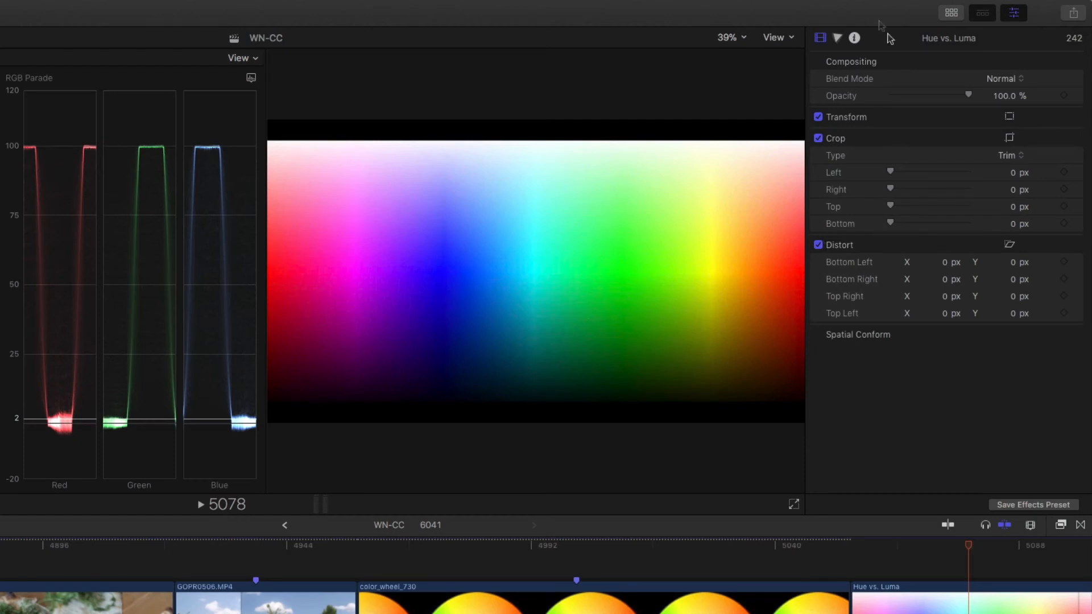
# - Create a Color Wheels correction on the Hue vs. Luma clip by slightly lowering Master brightness, and add a color mask to it
pyautogui.click(838, 39)
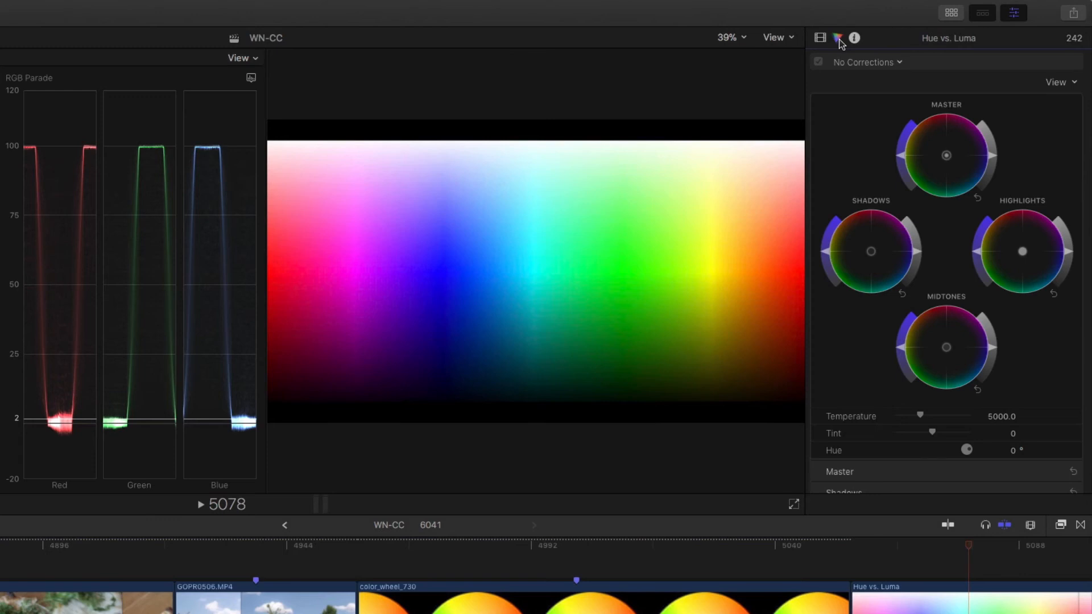
pyautogui.moveTo(994, 158); pyautogui.dragTo(995, 177)
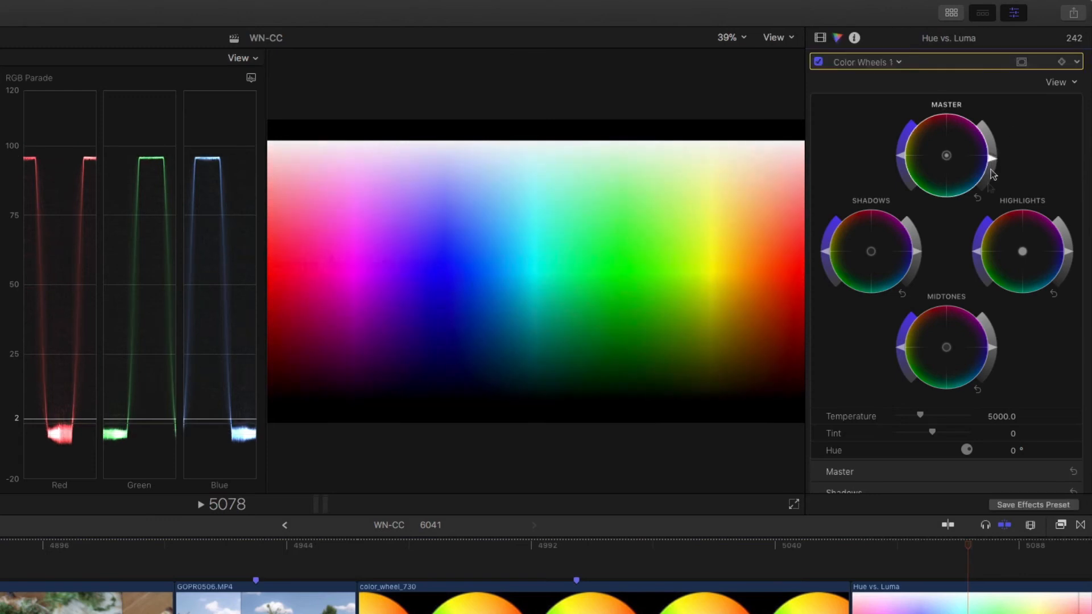
pyautogui.click(1020, 64)
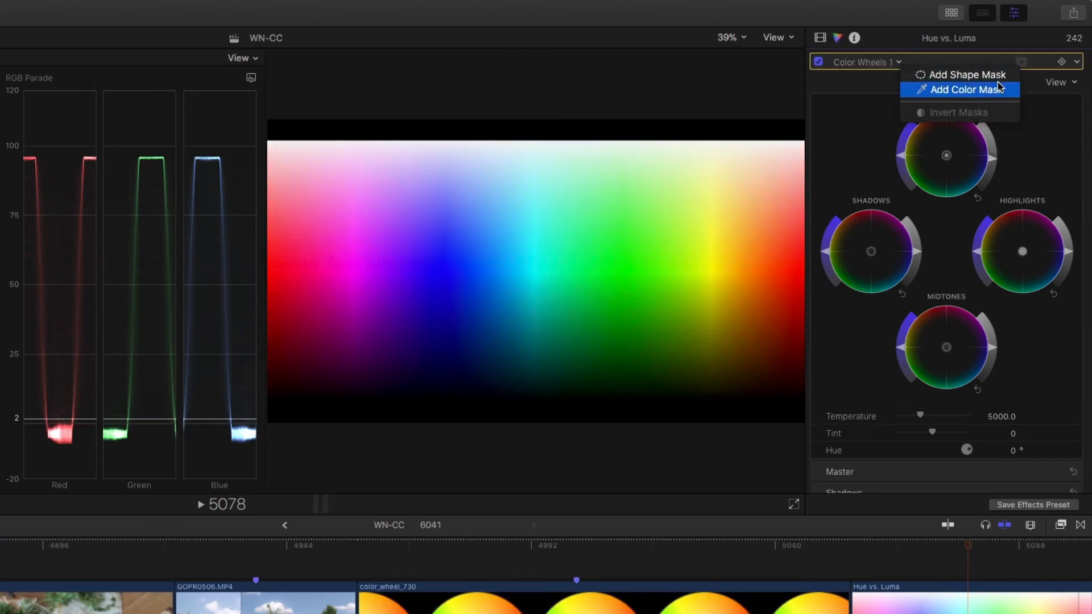
pyautogui.click(966, 89)
# - Sample a small range in the clip's green area for the color mask and push the Master color toward orange-red
pyautogui.click(633, 258)
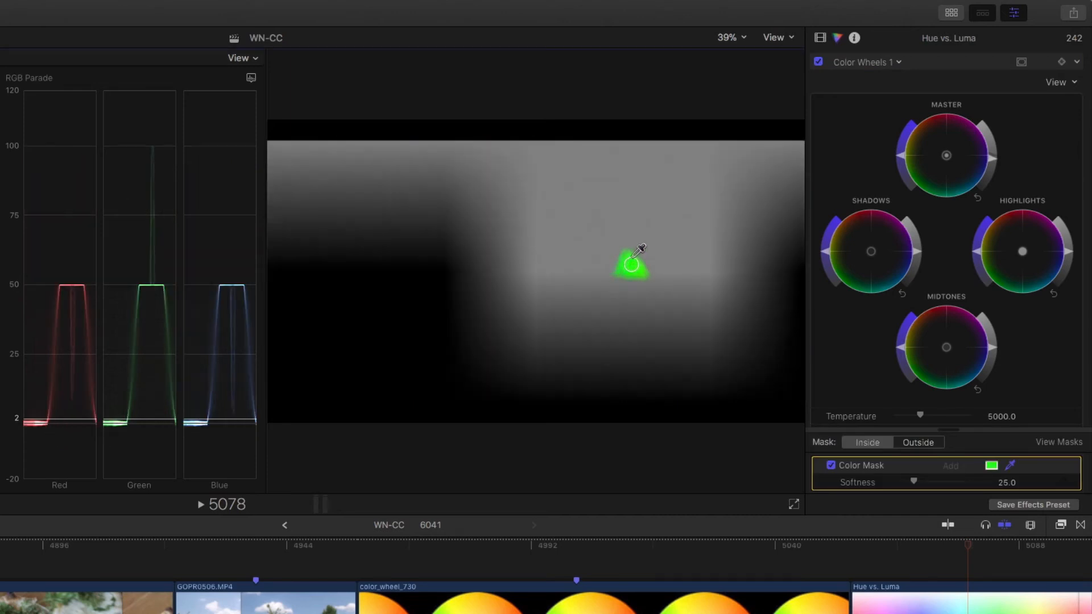
pyautogui.moveTo(634, 256)
pyautogui.mouseDown()
pyautogui.moveTo(637, 232)
pyautogui.moveTo(638, 248)
pyautogui.mouseUp()
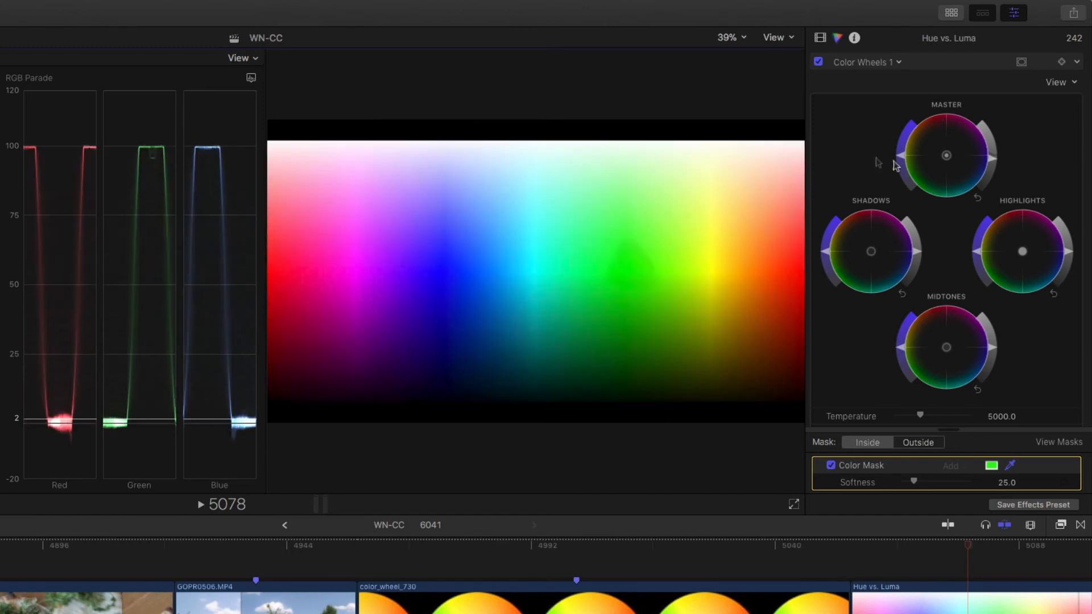
pyautogui.moveTo(947, 159); pyautogui.dragTo(920, 123)
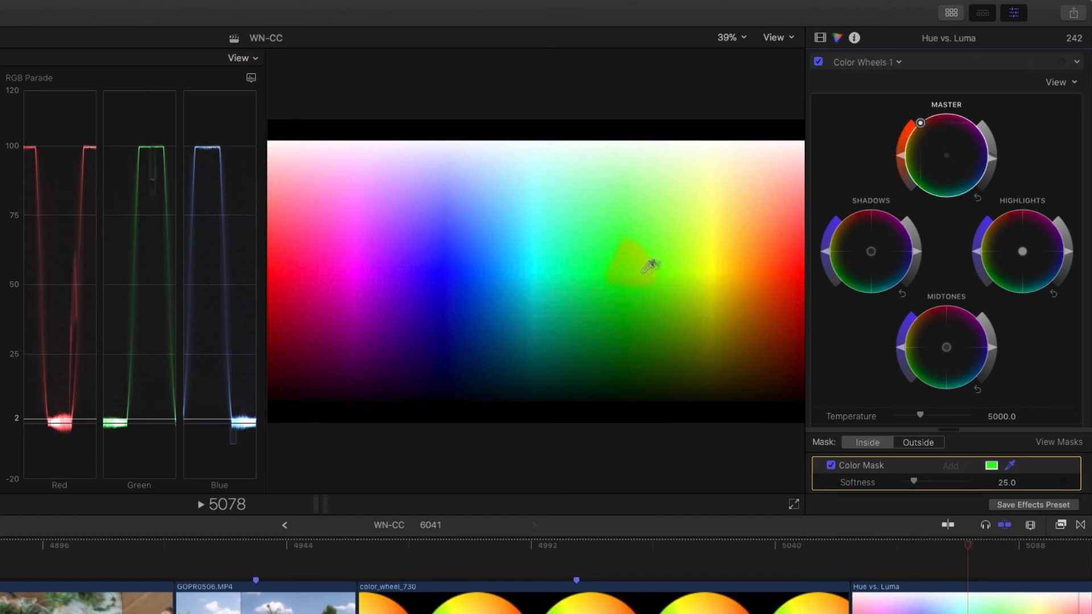
# - Add a Hue/Saturation Curves correction to the Hue vs. Luma clip and sample the recolored green area for the Hue vs Hue curve
pyautogui.click(897, 63)
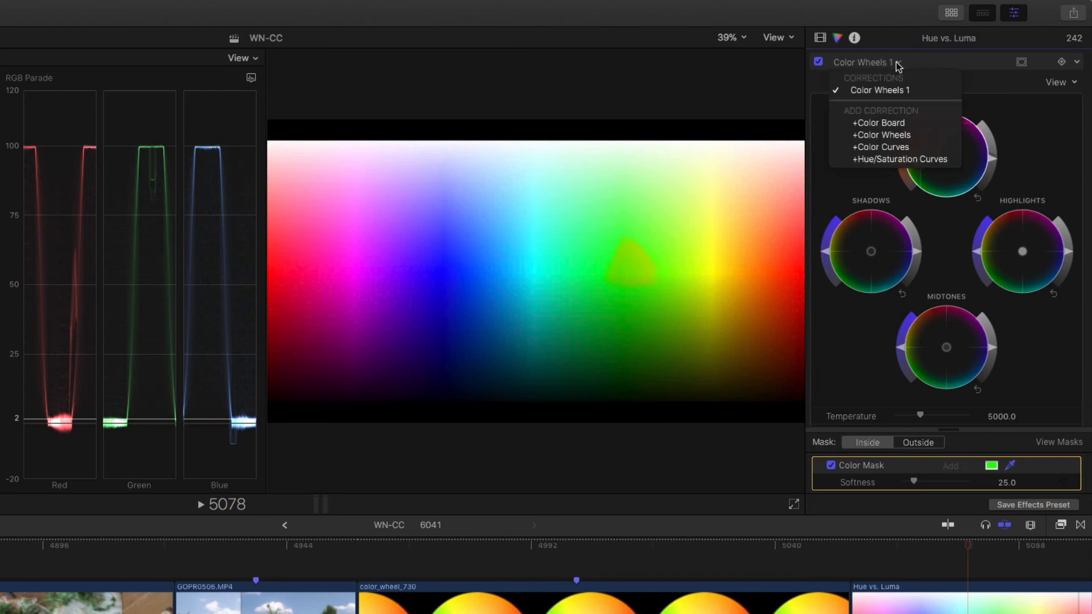
pyautogui.click(910, 158)
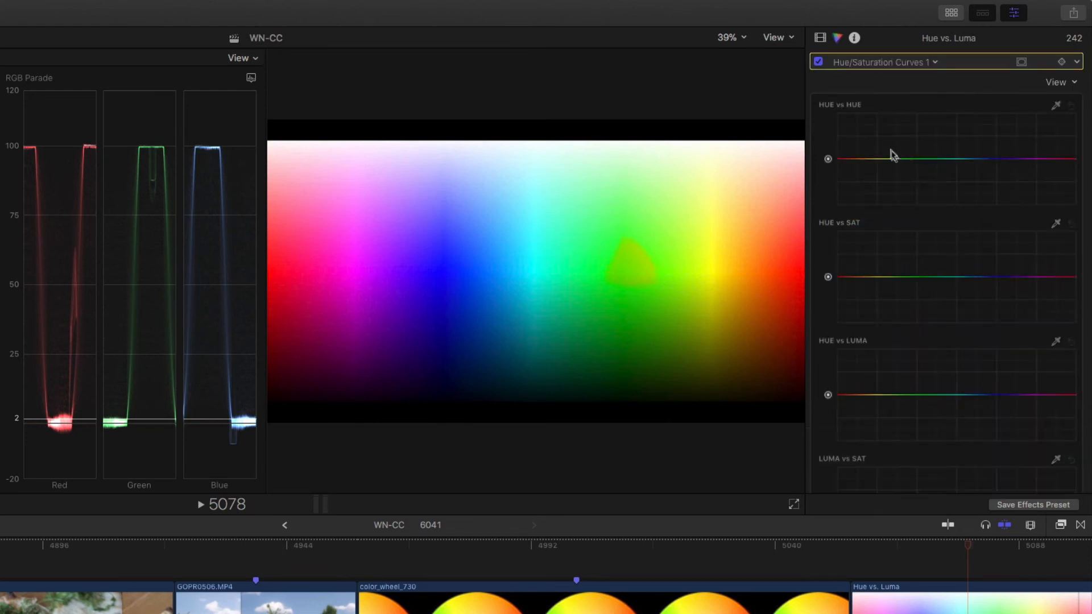
pyautogui.click(639, 260)
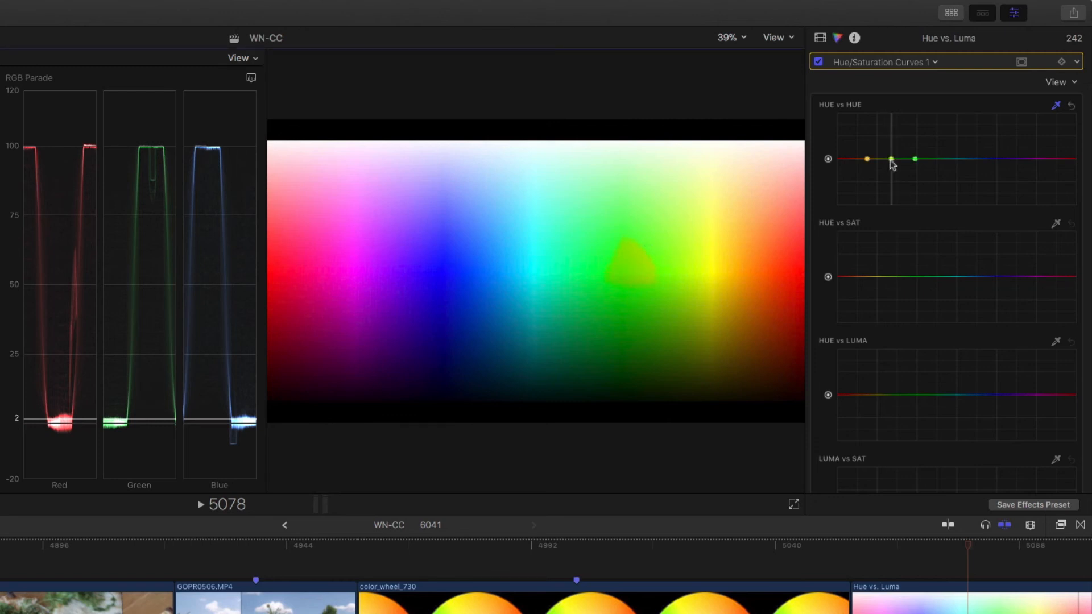
# - Raise the middle Hue vs Hue control point in the green range and bring the side points close to it to isolate a thin band
pyautogui.moveTo(892, 157)
pyautogui.mouseDown()
pyautogui.moveTo(892, 148)
pyautogui.moveTo(891, 170)
pyautogui.moveTo(891, 145)
pyautogui.moveTo(861, 159)
pyautogui.moveTo(931, 157)
pyautogui.moveTo(878, 156)
pyautogui.moveTo(908, 142)
pyautogui.moveTo(926, 160)
pyautogui.moveTo(887, 157)
pyautogui.moveTo(912, 155)
pyautogui.mouseUp()
pyautogui.scroll(-1, 893, 148)
pyautogui.scroll(-1, 896, 153)
pyautogui.scroll(1, 910, 157)
pyautogui.scroll(-1, 899, 158)
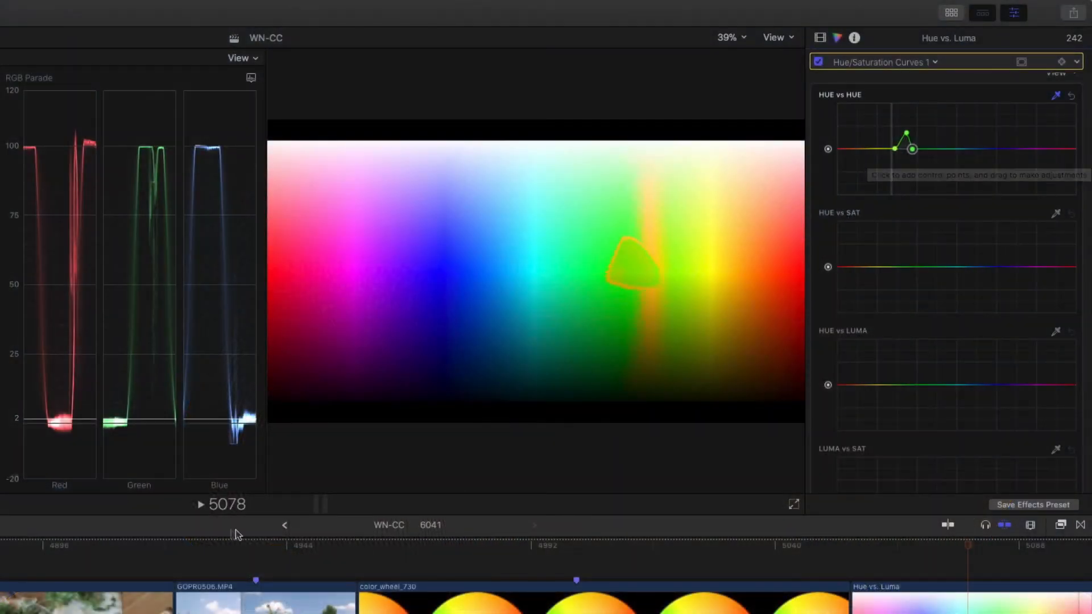
# - Return to the GOPR0506.MP4 car clip and compare it with Hue/Saturation Curves 1 disabled and enabled
pyautogui.click(256, 556)
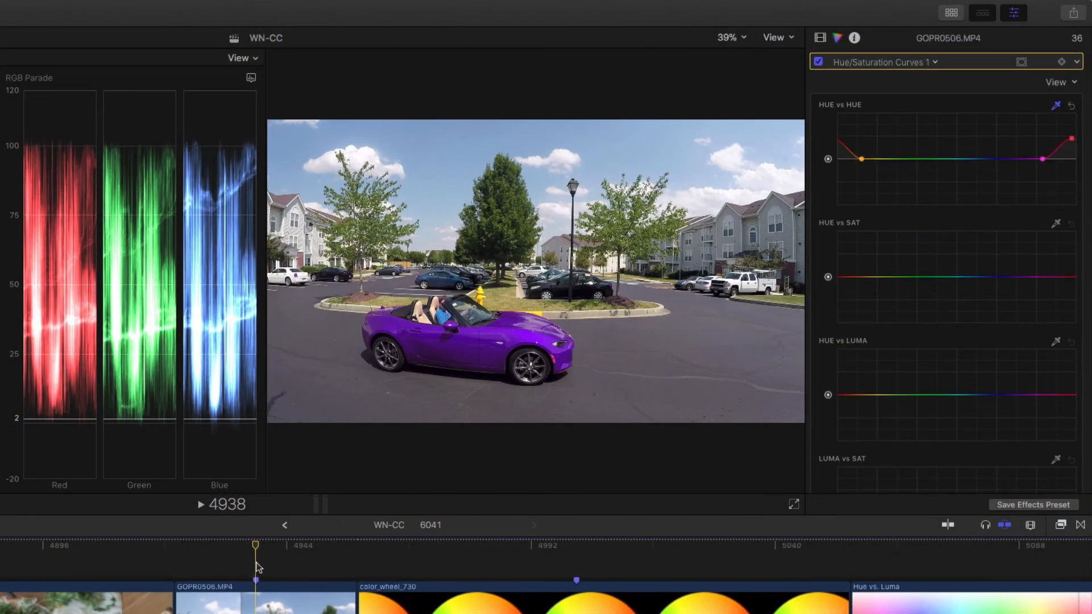
pyautogui.click(818, 62)
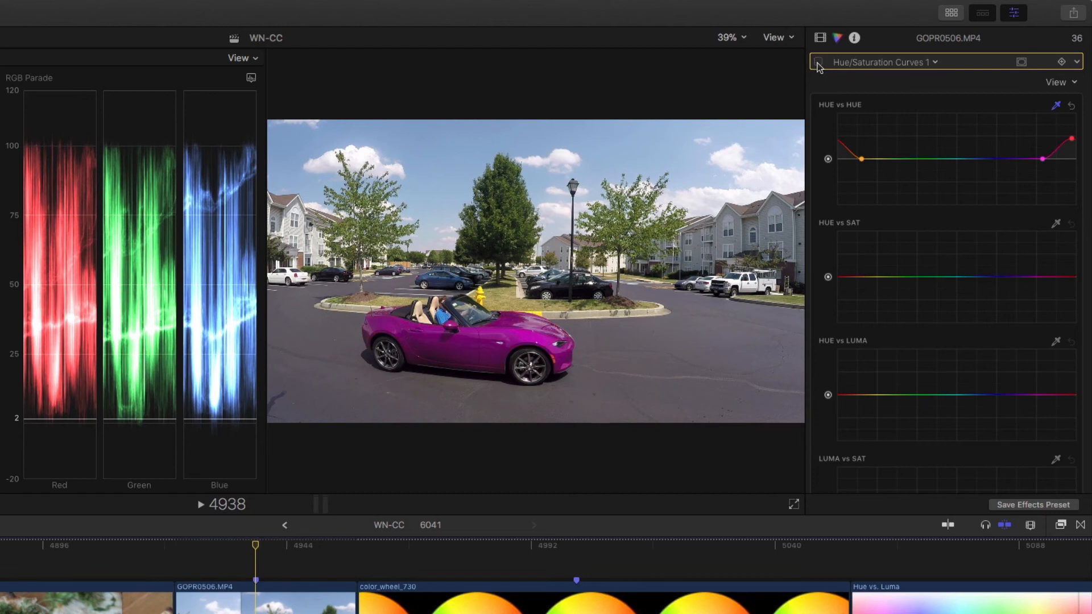
pyautogui.click(818, 62)
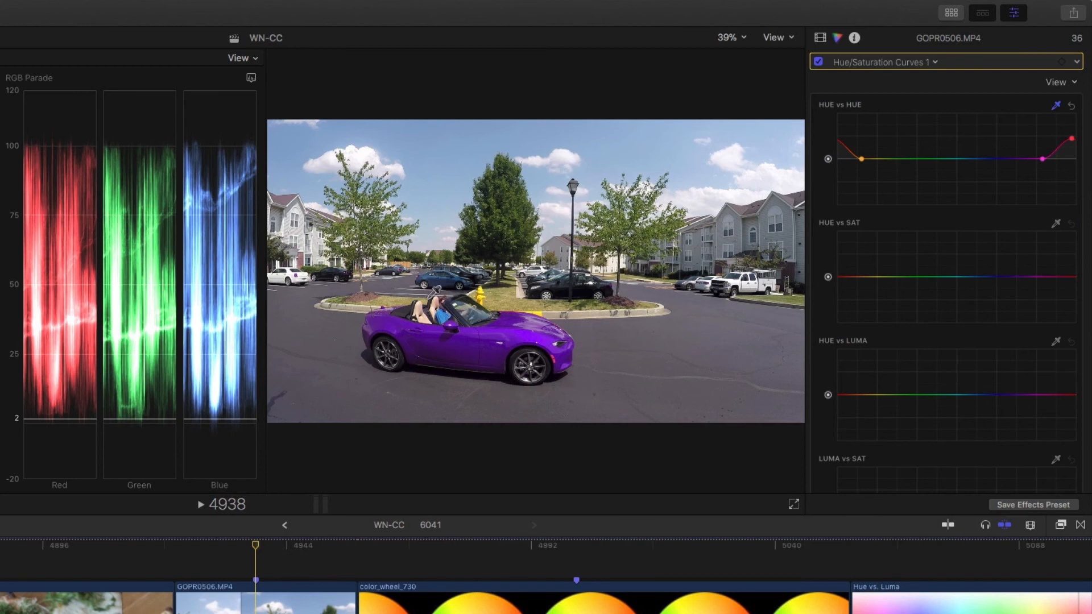
# - Add a shape mask to the car clip's Hue/Saturation Curves correction, and move, widen, flatten and tilt it around the car
pyautogui.click(1022, 63)
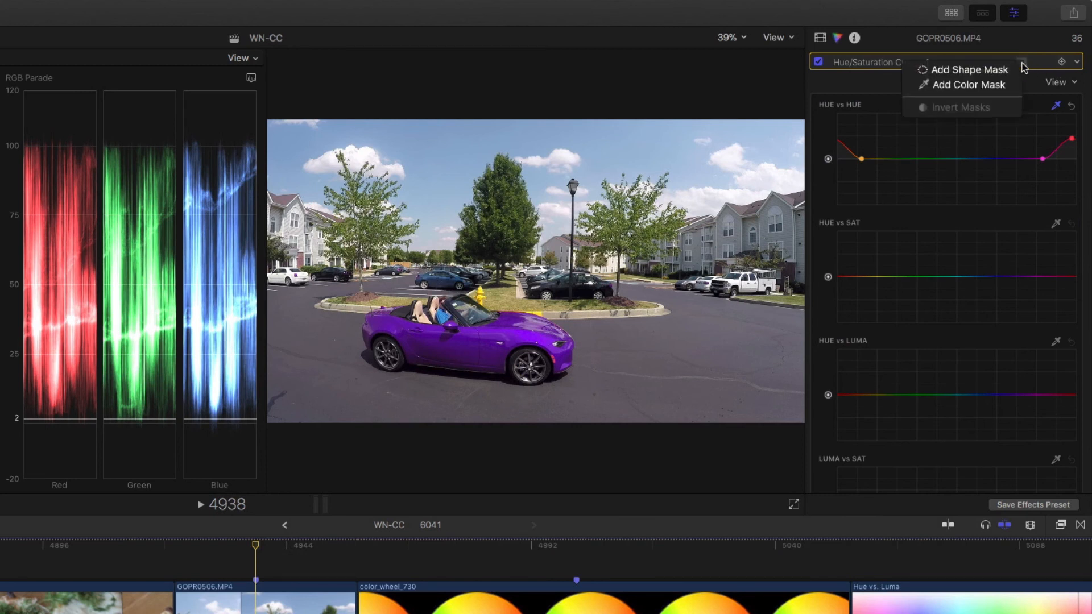
pyautogui.click(967, 70)
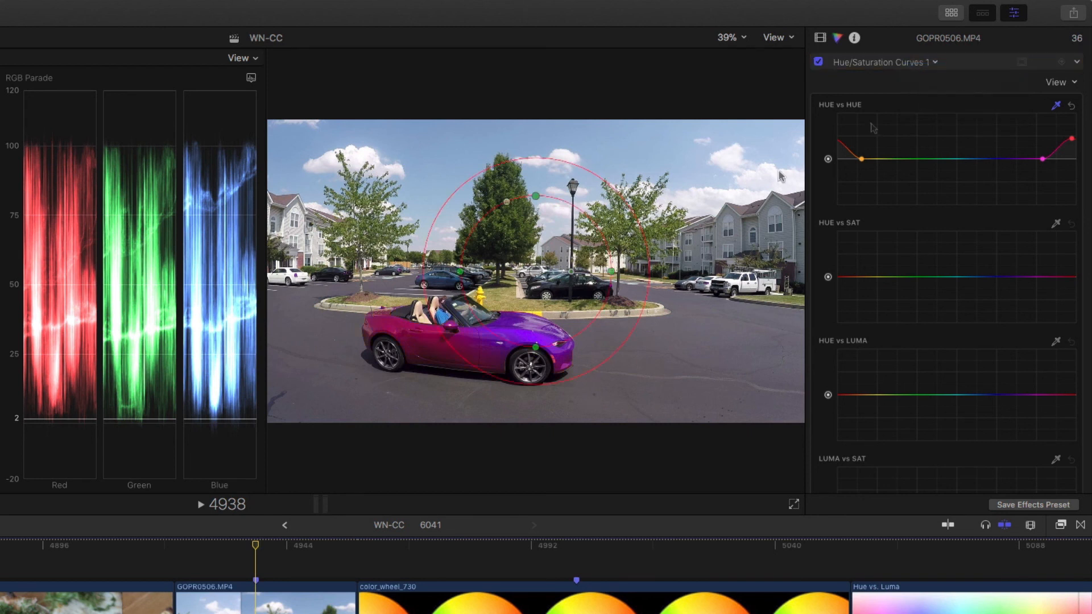
pyautogui.moveTo(536, 273); pyautogui.dragTo(444, 332)
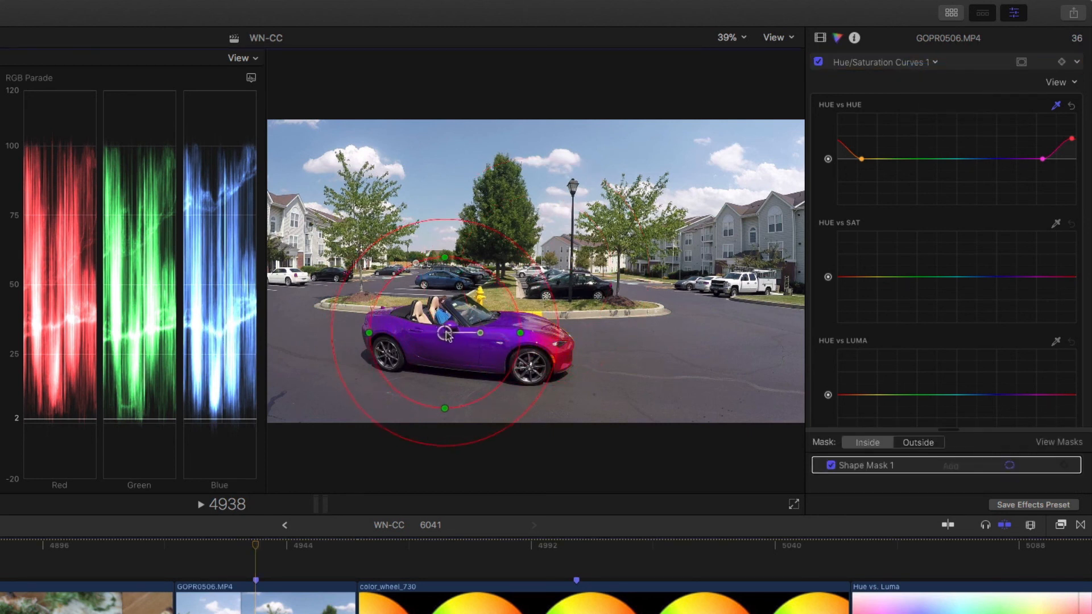
pyautogui.moveTo(517, 338); pyautogui.dragTo(613, 335)
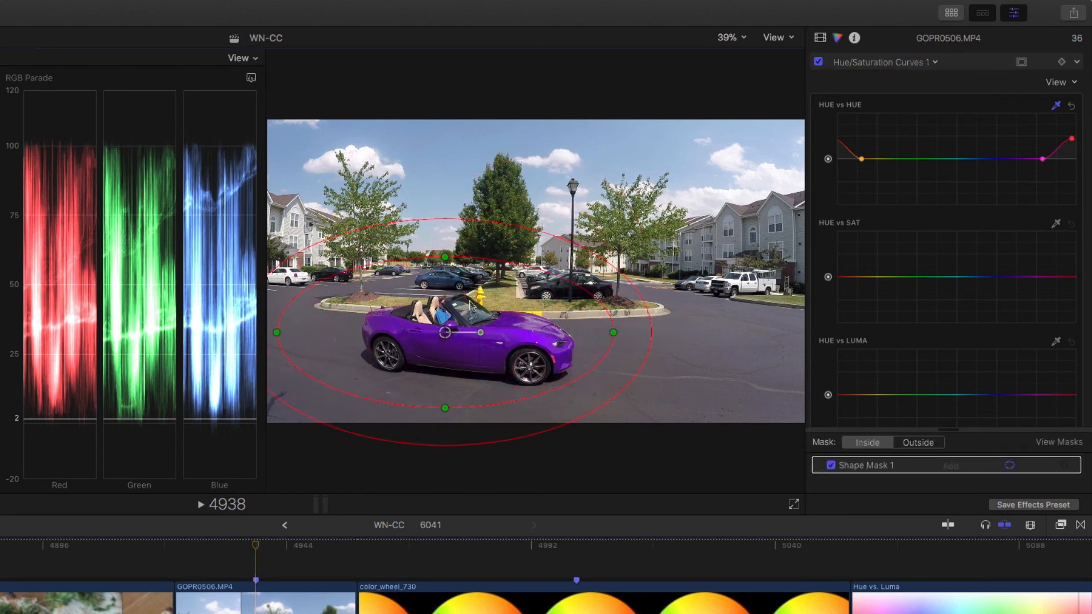
pyautogui.moveTo(445, 257); pyautogui.dragTo(445, 267)
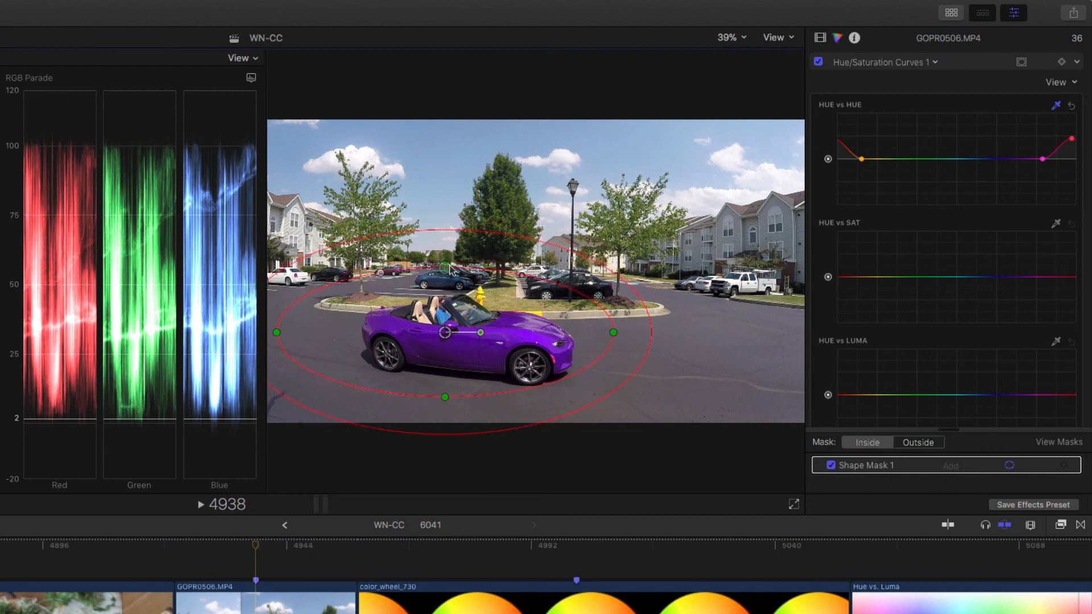
pyautogui.moveTo(482, 333); pyautogui.dragTo(454, 338)
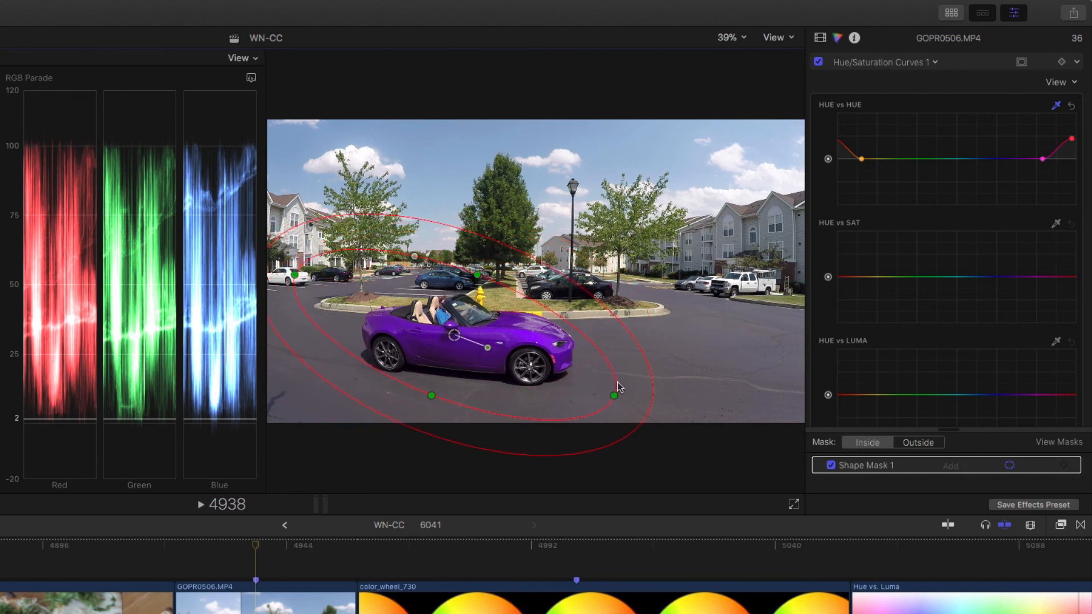